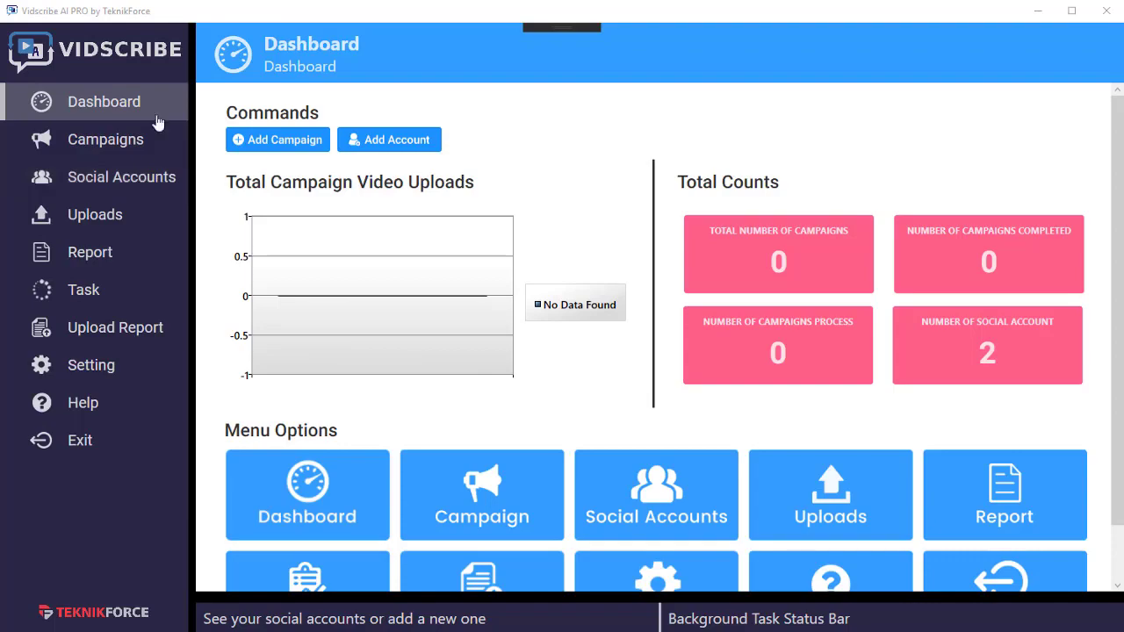
# Go to the Campaigns list and begin adding a new campaign.
pyautogui.scroll(-2, 645, 204)
pyautogui.scroll(2, 714, 252)
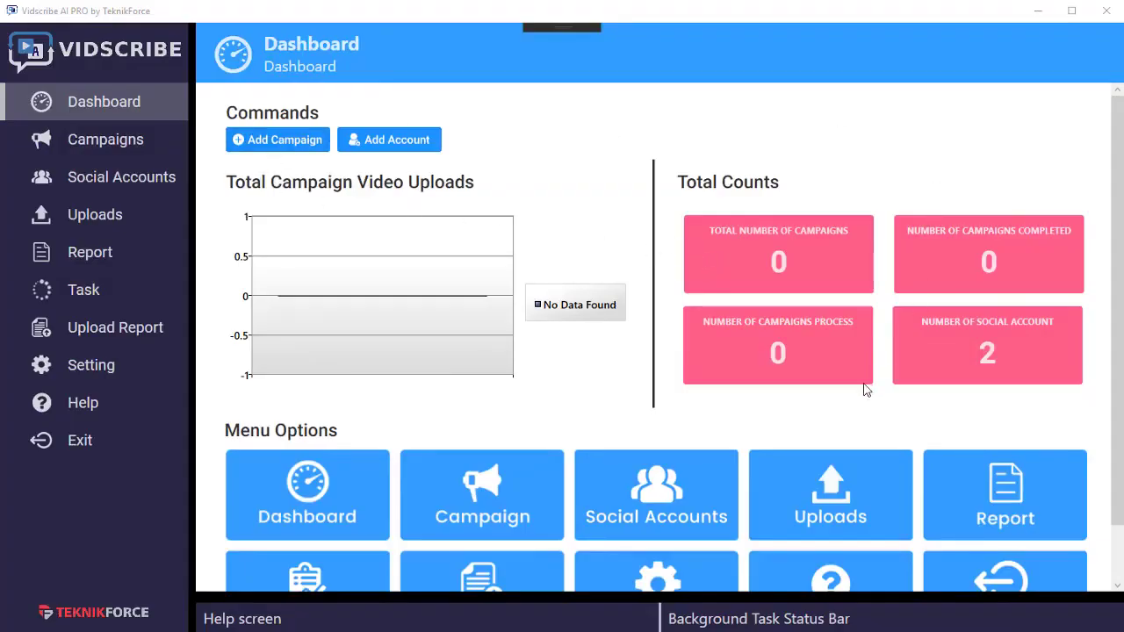
pyautogui.scroll(-1, 298, 422)
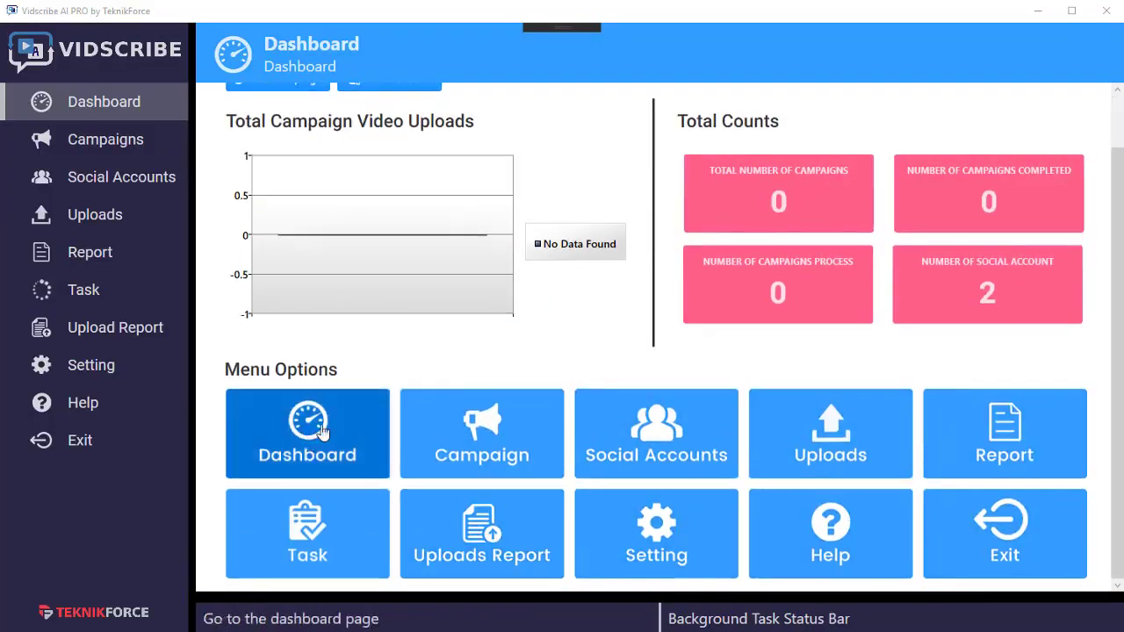
pyautogui.scroll(1, 281, 268)
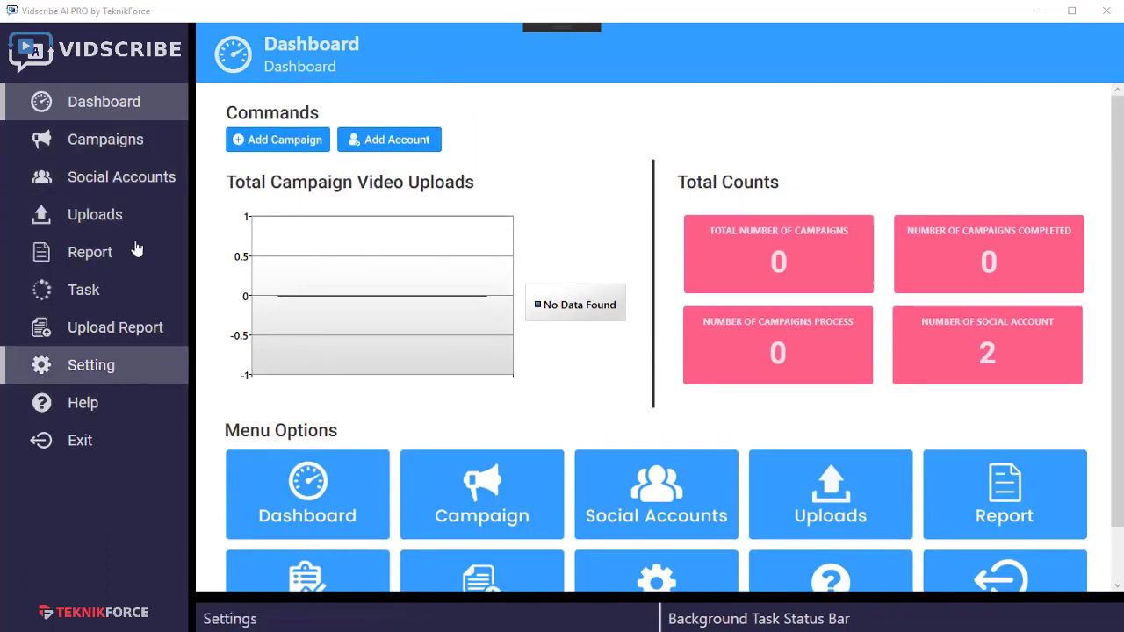
pyautogui.click(136, 143)
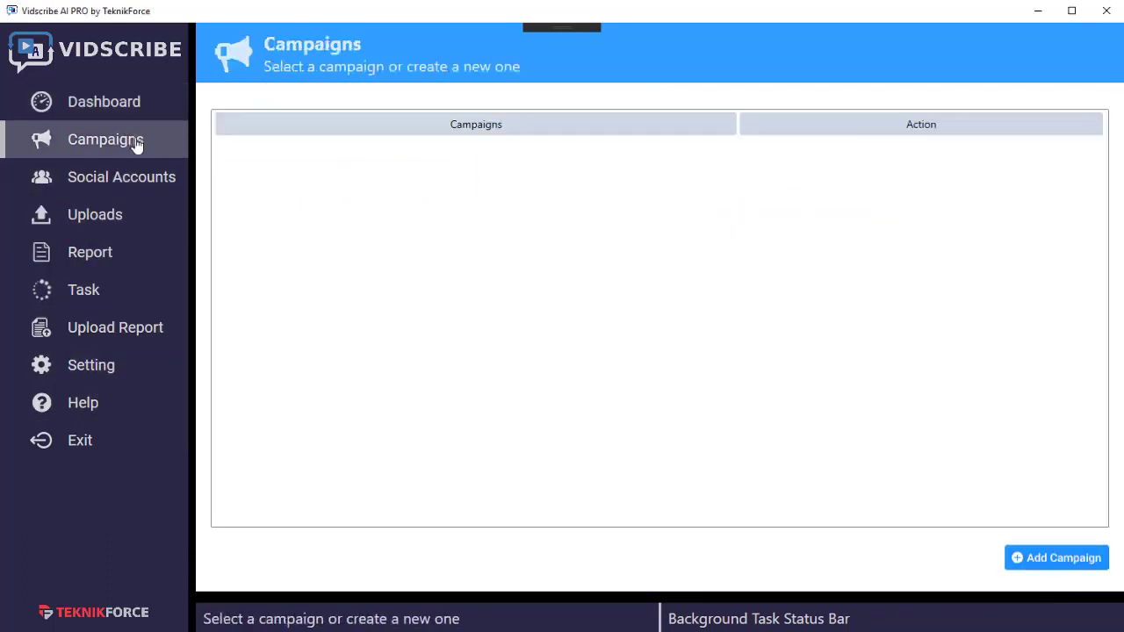
pyautogui.click(1063, 559)
# Name the campaign 'Video Outreach', fixing the capitalization, and submit it.
pyautogui.click(763, 395)
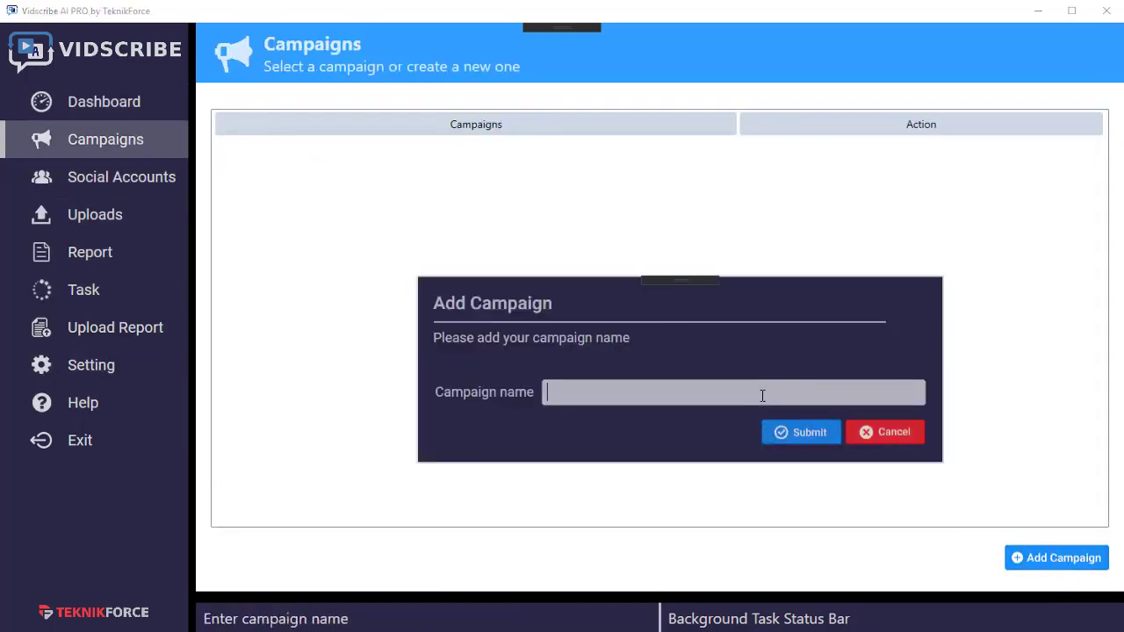
pyautogui.write('Video OUtreach')
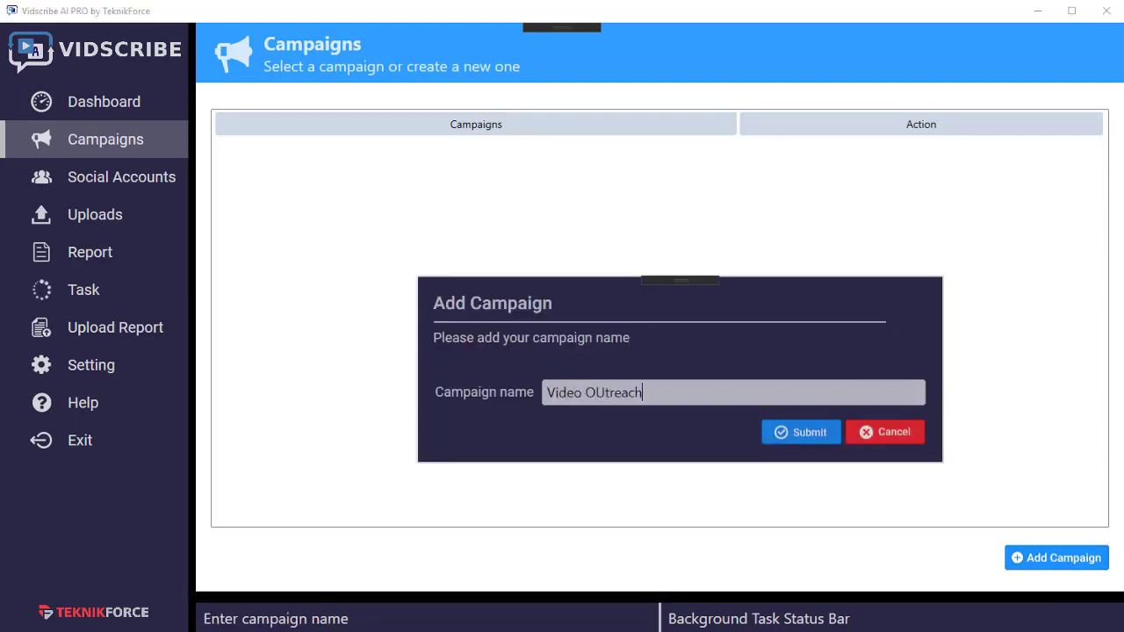
pyautogui.click(546, 392)
pyautogui.press('Right')
pyautogui.press('Right')
pyautogui.press('Right')
pyautogui.press('Right')
pyautogui.press('Right')
pyautogui.press('Right')
pyautogui.press('Right')
pyautogui.hotkey('shift', 'Right')
pyautogui.write('u')
pyautogui.click(813, 432)
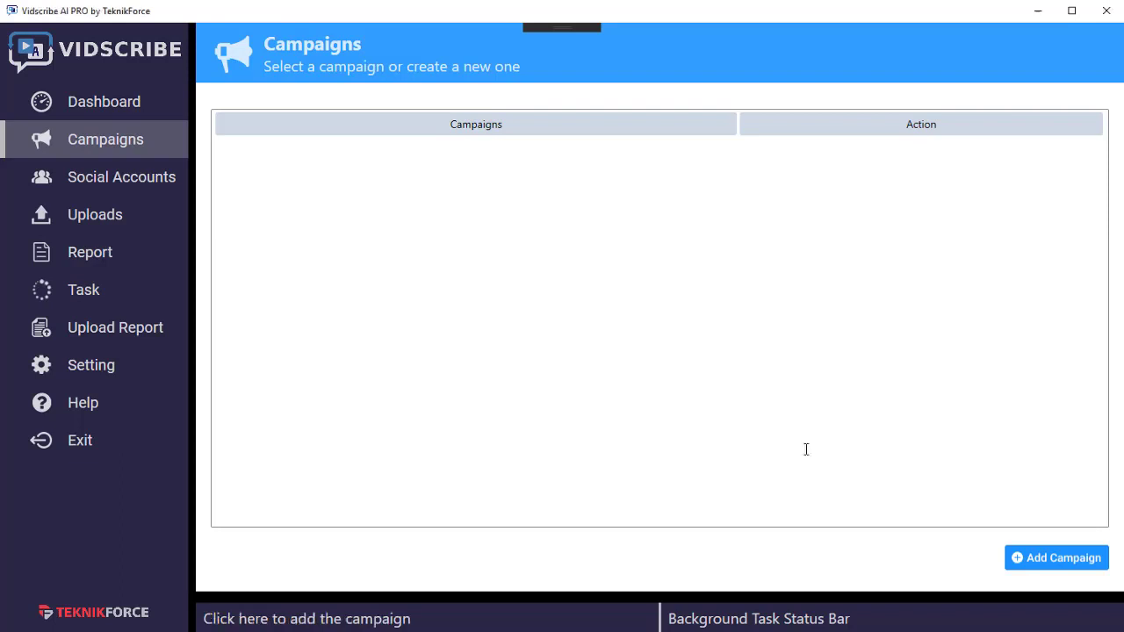
# Start Video Outreach, choose Upload a File, and select test.mp4 from the computer.
pyautogui.click(877, 156)
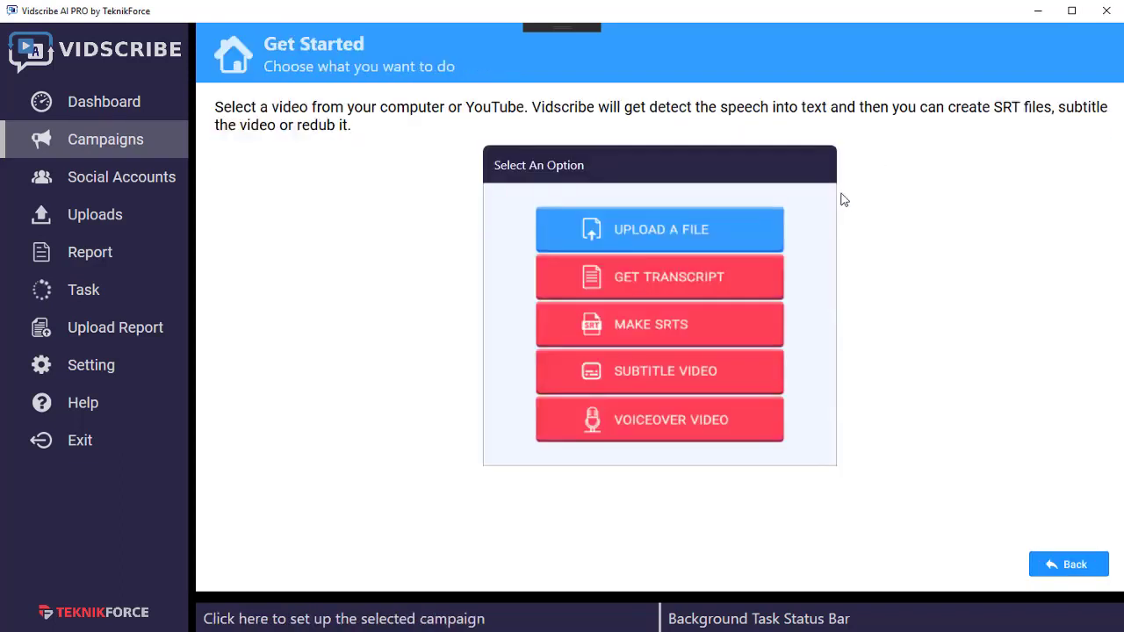
pyautogui.click(715, 234)
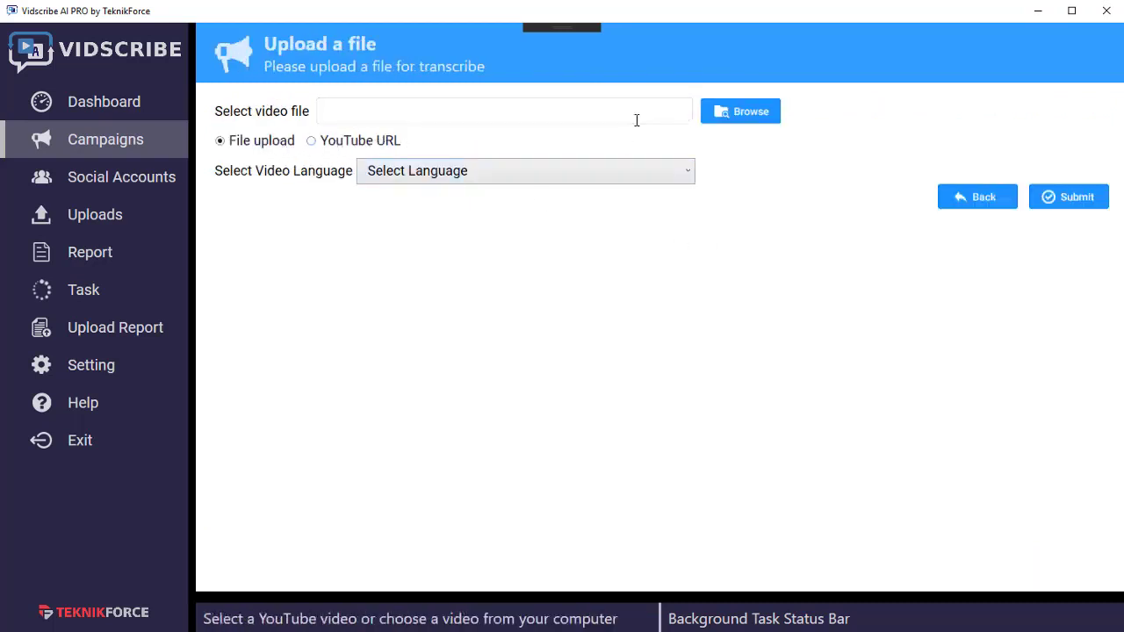
pyautogui.click(395, 143)
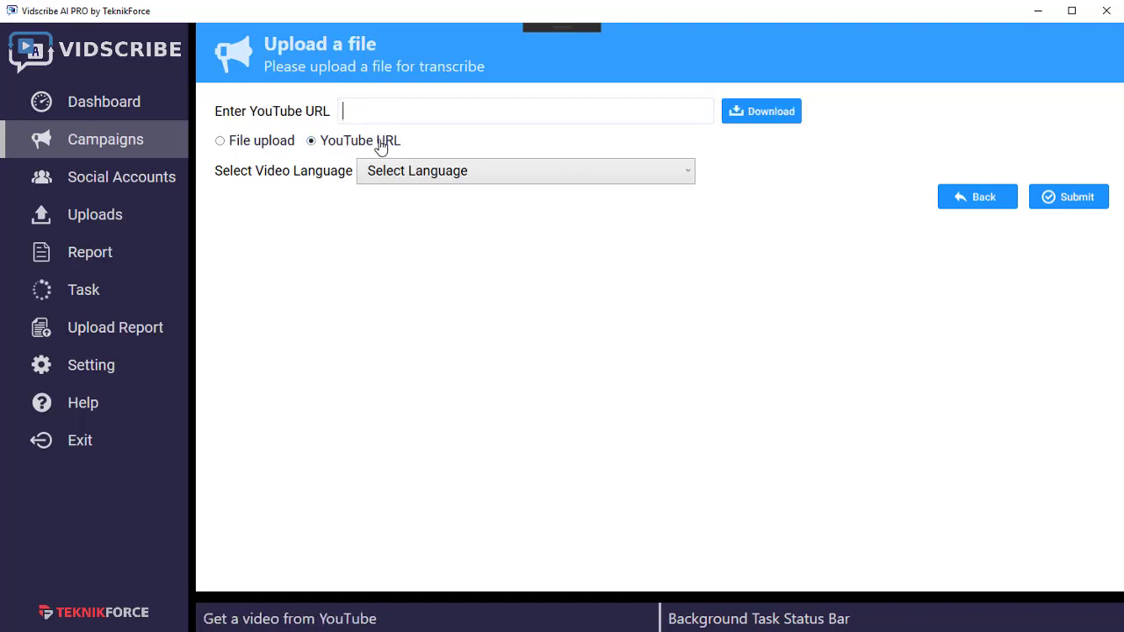
pyautogui.click(264, 144)
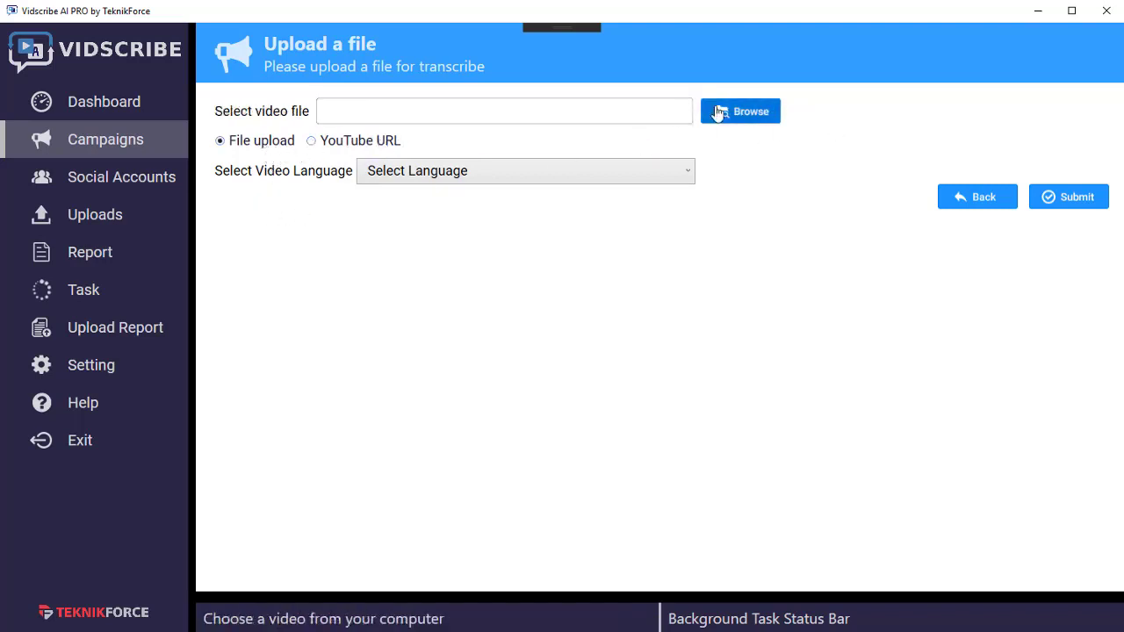
pyautogui.click(719, 111)
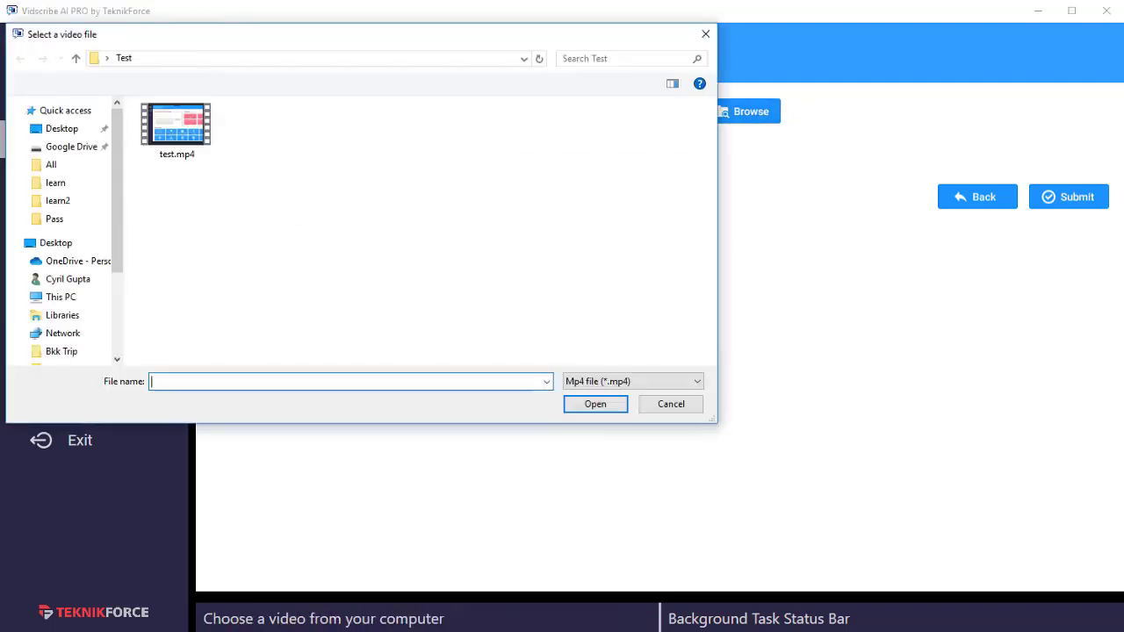
pyautogui.doubleClick(200, 130)
# Set the video language to English, US (en-US) and submit the video.
pyautogui.click(464, 175)
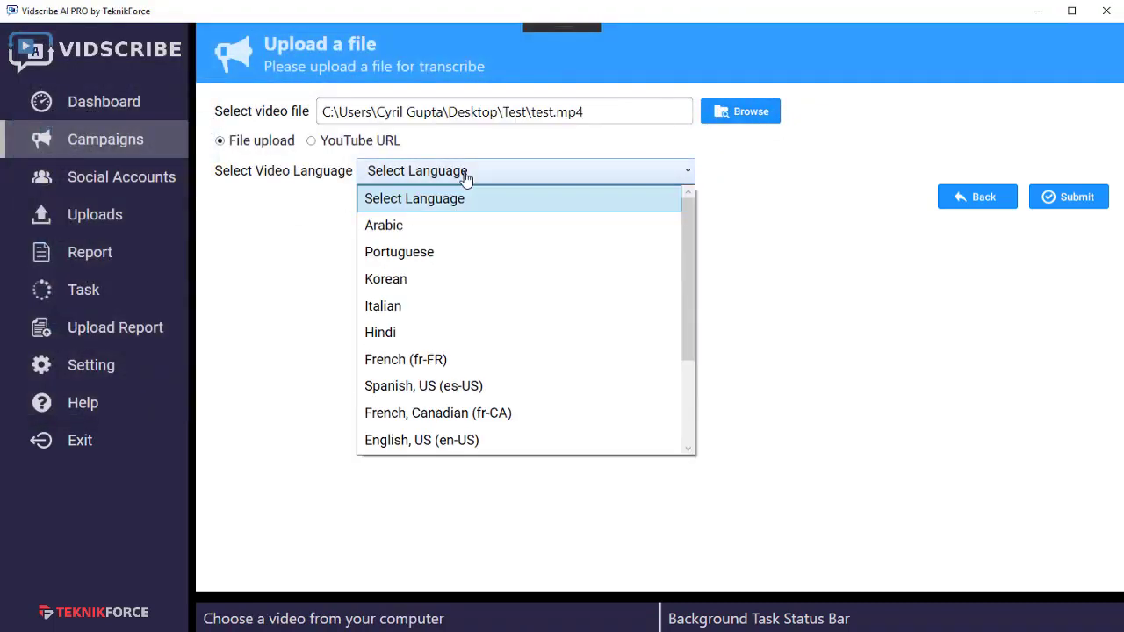
pyautogui.scroll(-2, 552, 278)
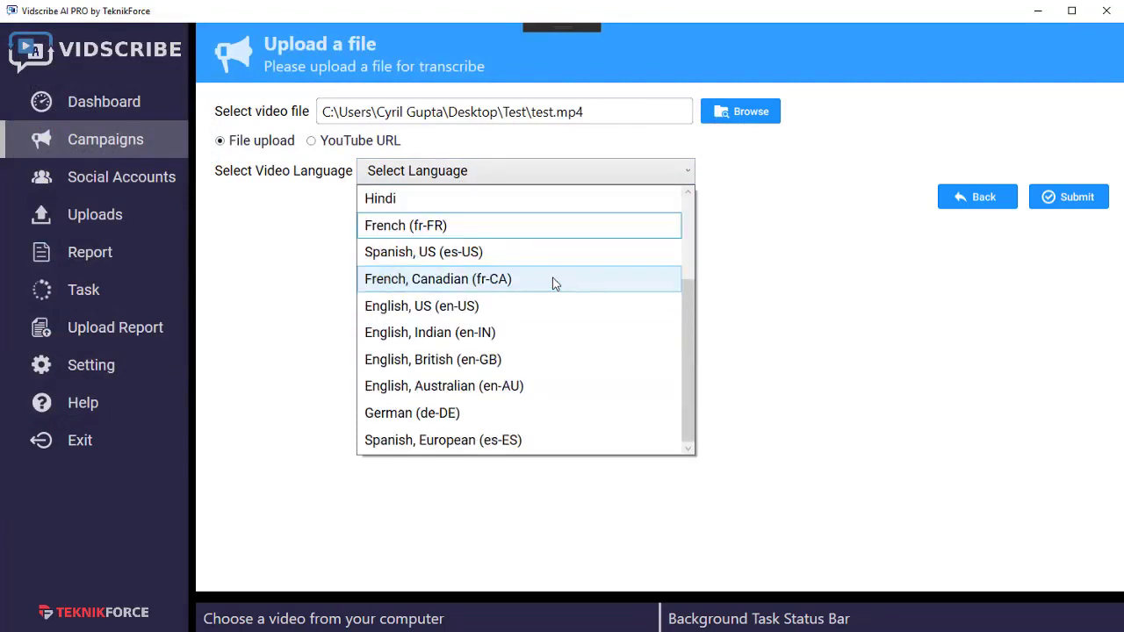
pyautogui.scroll(2, 559, 296)
pyautogui.scroll(-2, 534, 301)
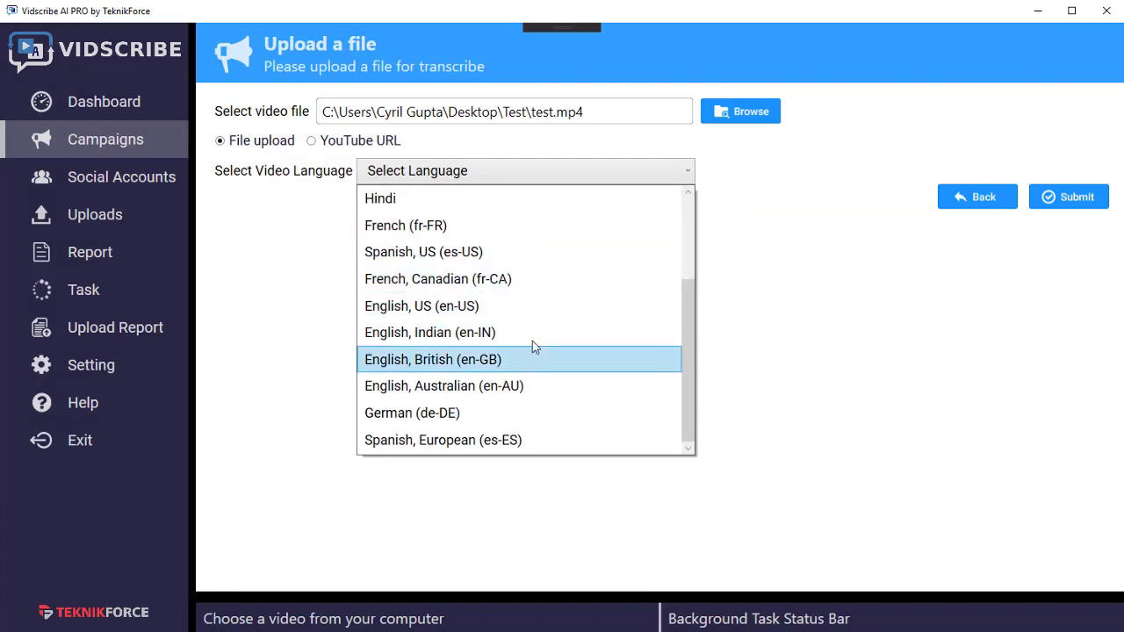
pyautogui.click(548, 310)
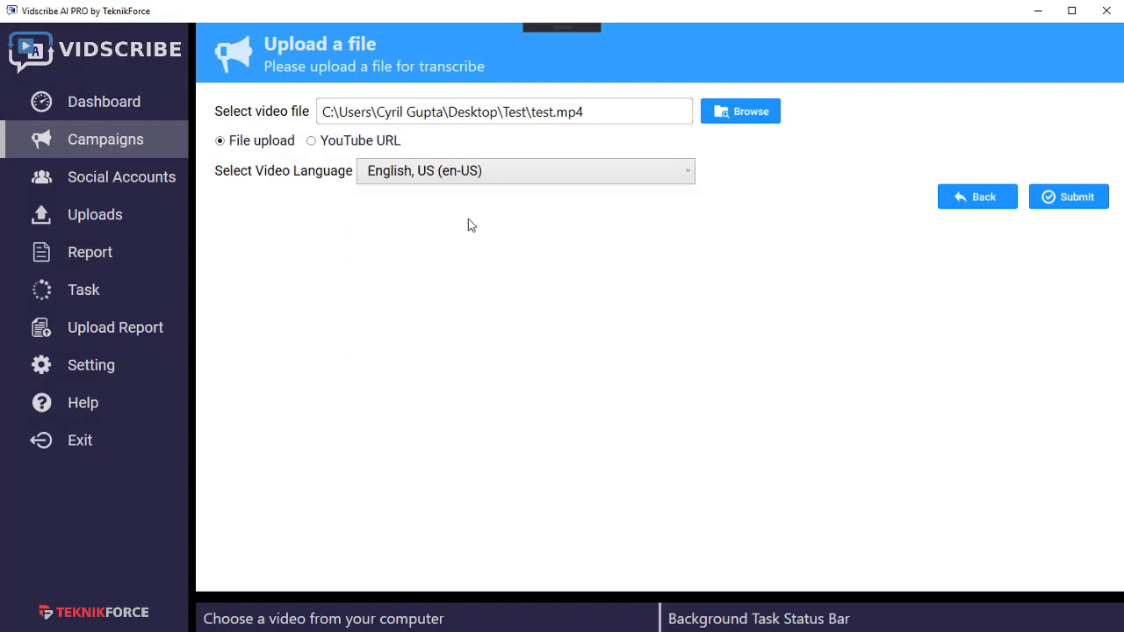
pyautogui.click(1041, 205)
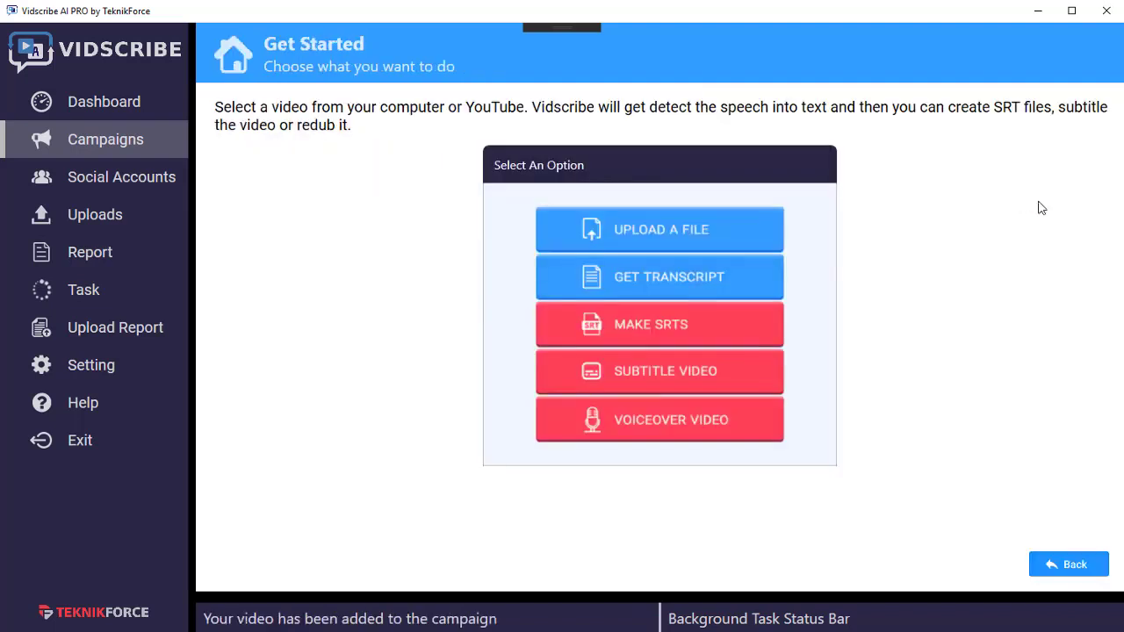
# Queue transcript generation for test.mp4 via Get Transcript.
pyautogui.click(673, 284)
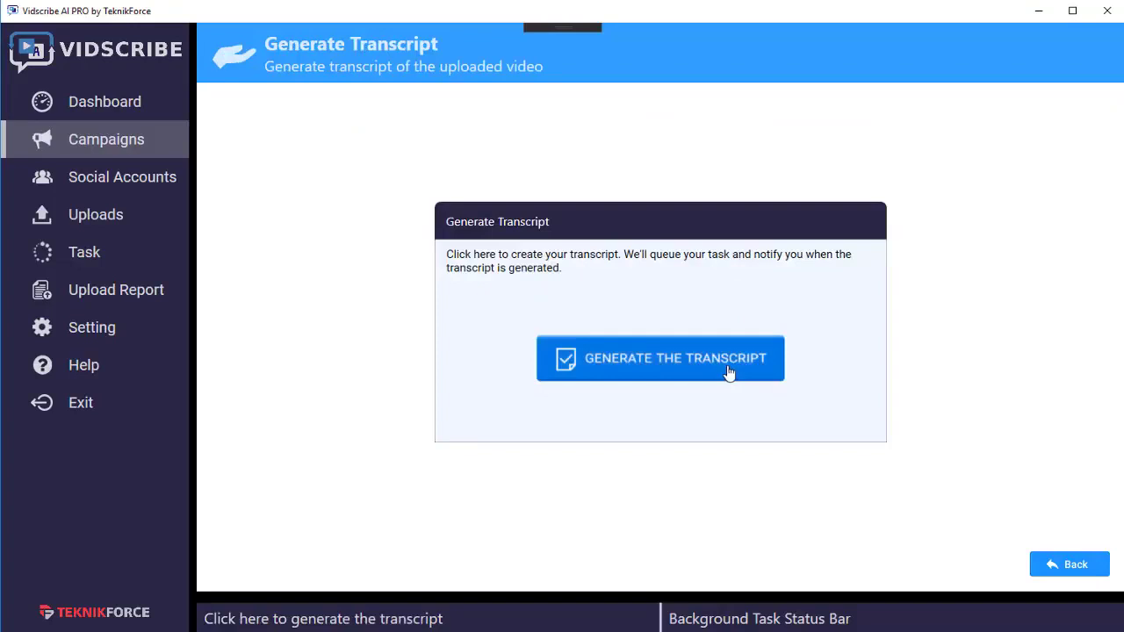
pyautogui.click(728, 373)
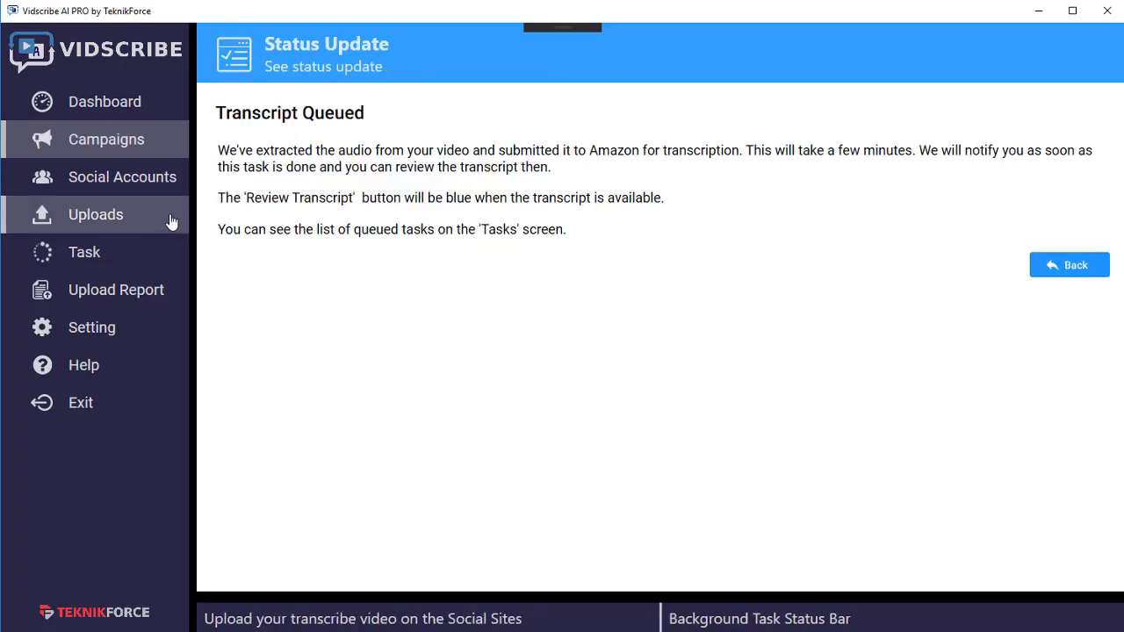
# Check the transcription task status, moving between Task and the Video Outreach campaign.
pyautogui.click(149, 253)
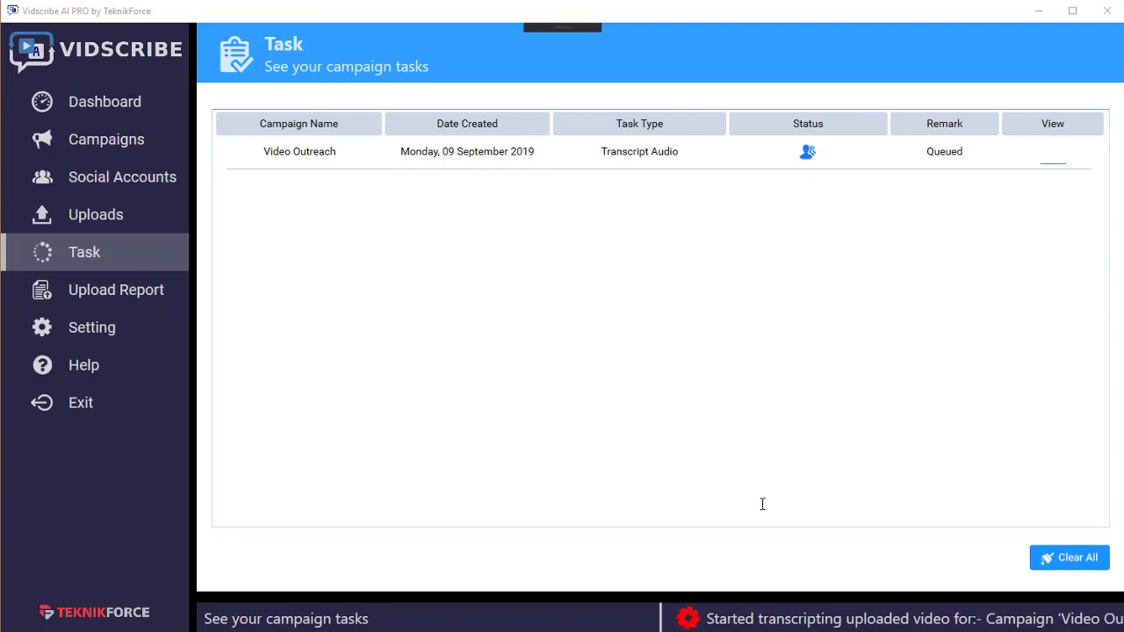
pyautogui.click(113, 154)
pyautogui.click(856, 154)
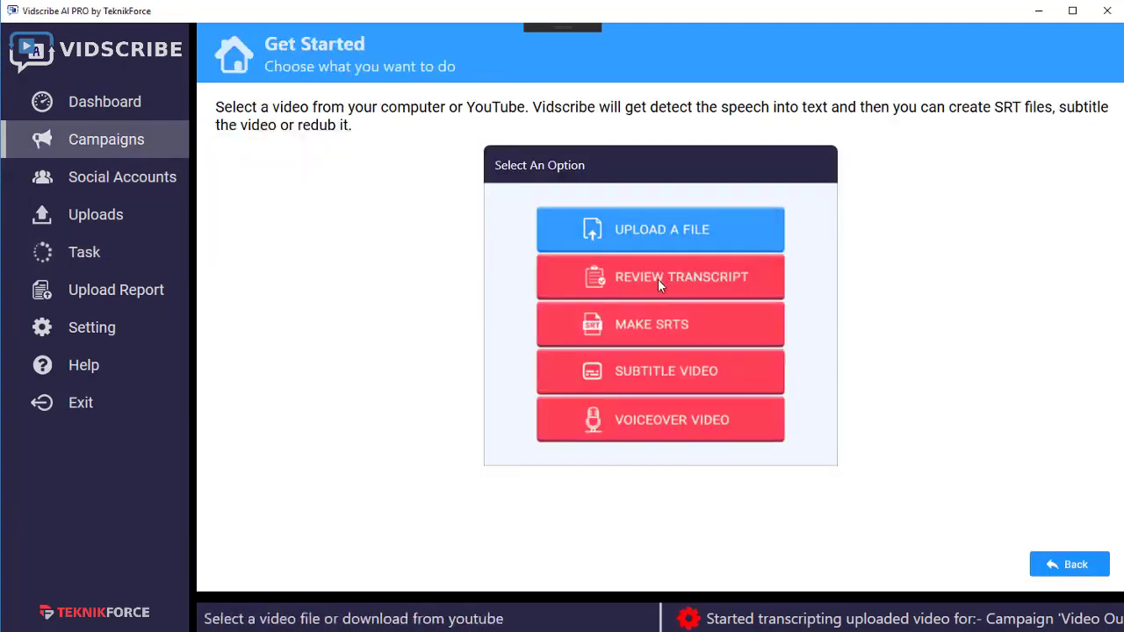
pyautogui.click(154, 261)
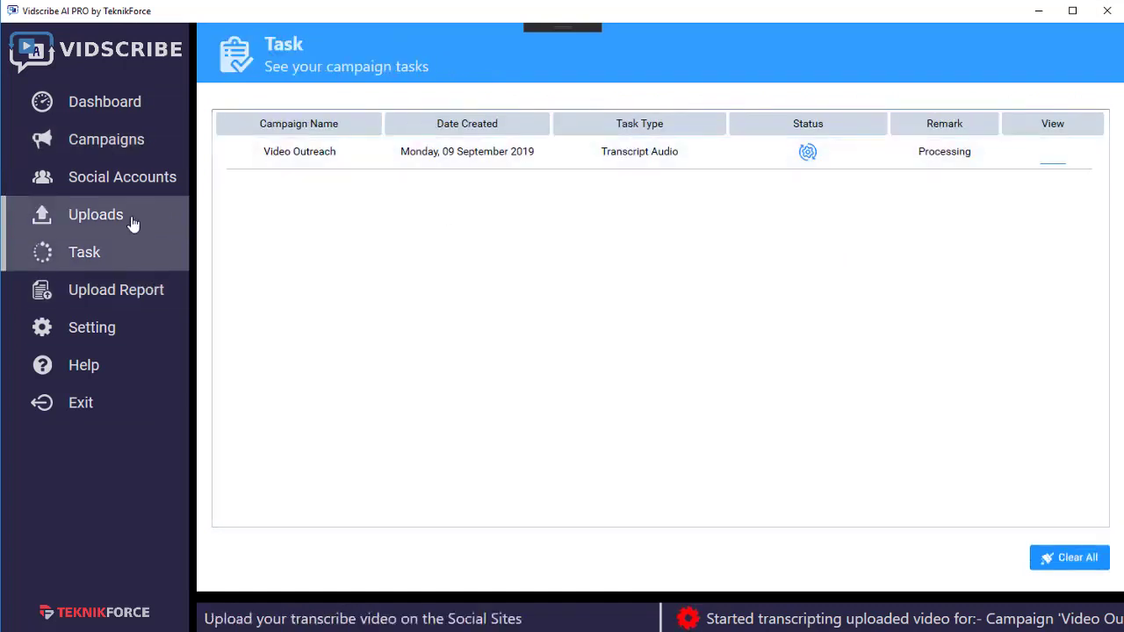
pyautogui.click(151, 154)
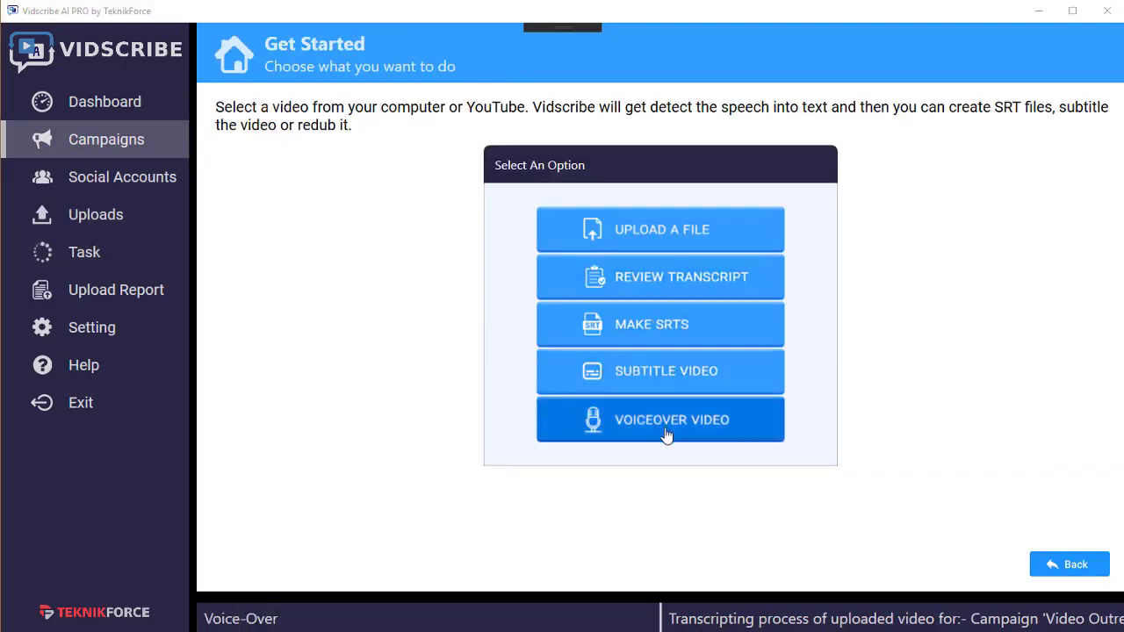
# Read through the generated transcript, then reopen Video Outreach's Get Started options.
pyautogui.click(669, 293)
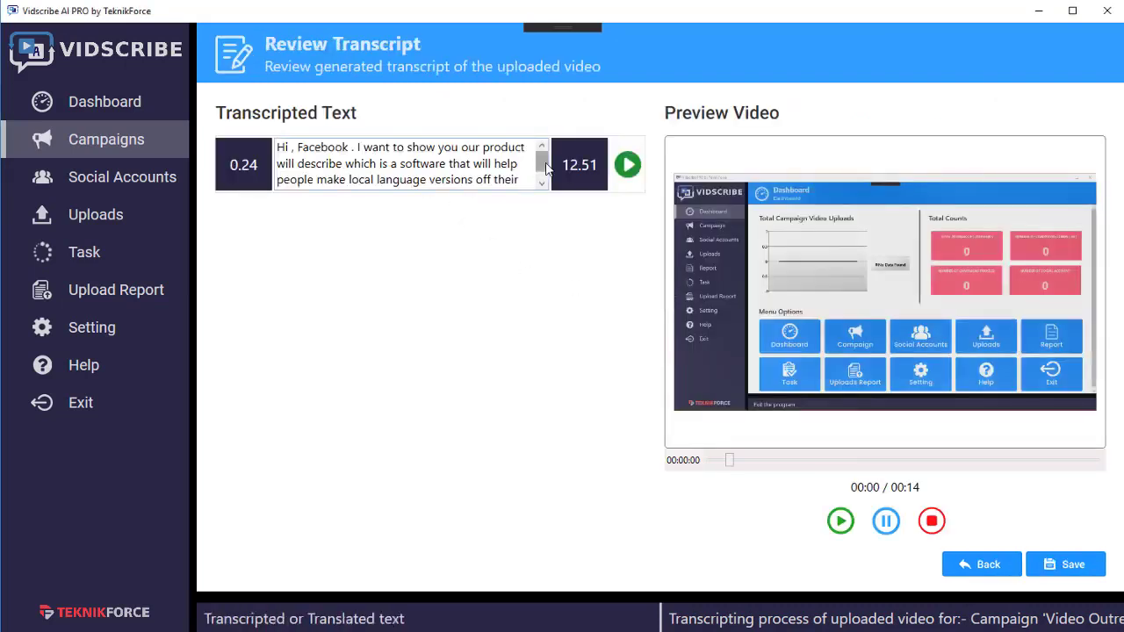
pyautogui.moveTo(545, 167); pyautogui.dragTo(545, 165)
pyautogui.moveTo(281, 160); pyautogui.dragTo(489, 212)
pyautogui.click(402, 169)
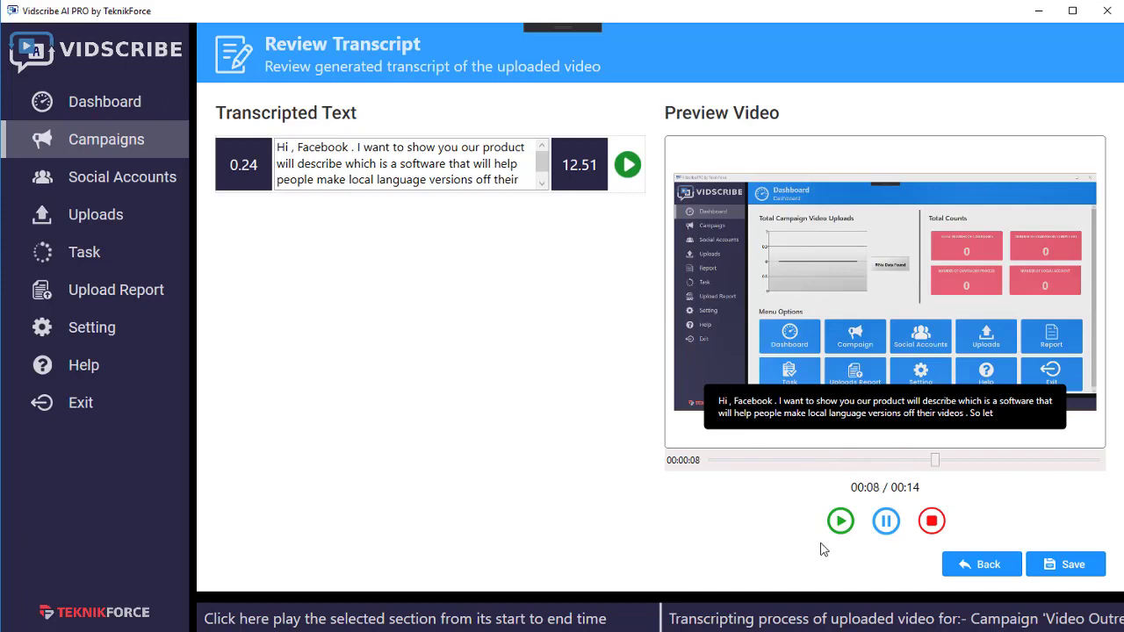
pyautogui.moveTo(326, 163); pyautogui.dragTo(301, 144)
pyautogui.click(415, 179)
pyautogui.click(381, 176)
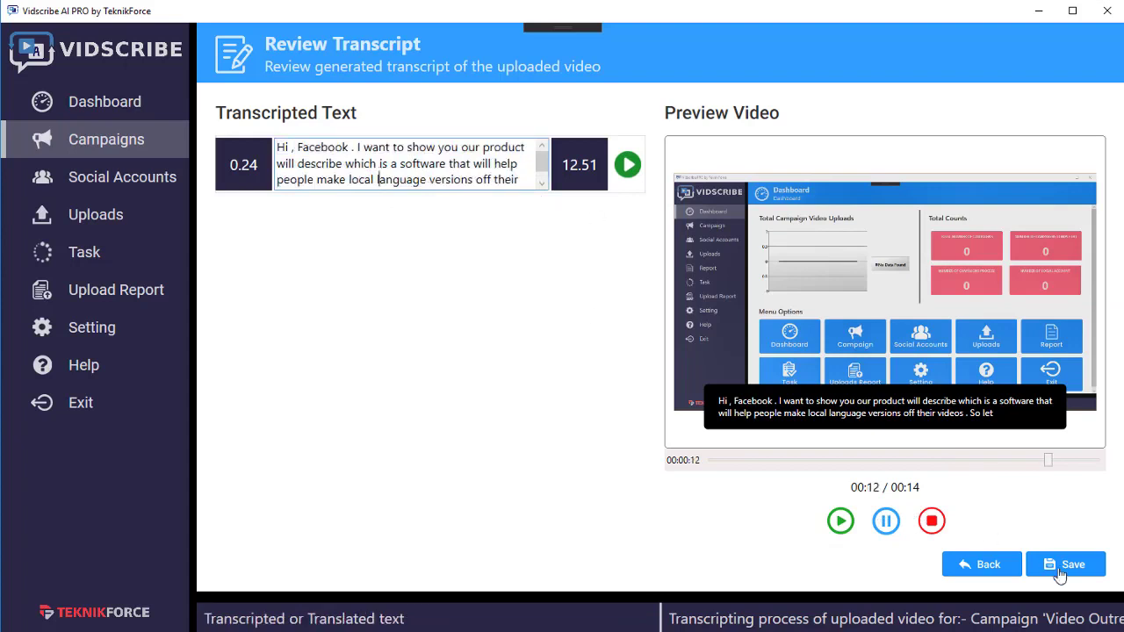
pyautogui.click(124, 154)
pyautogui.click(870, 154)
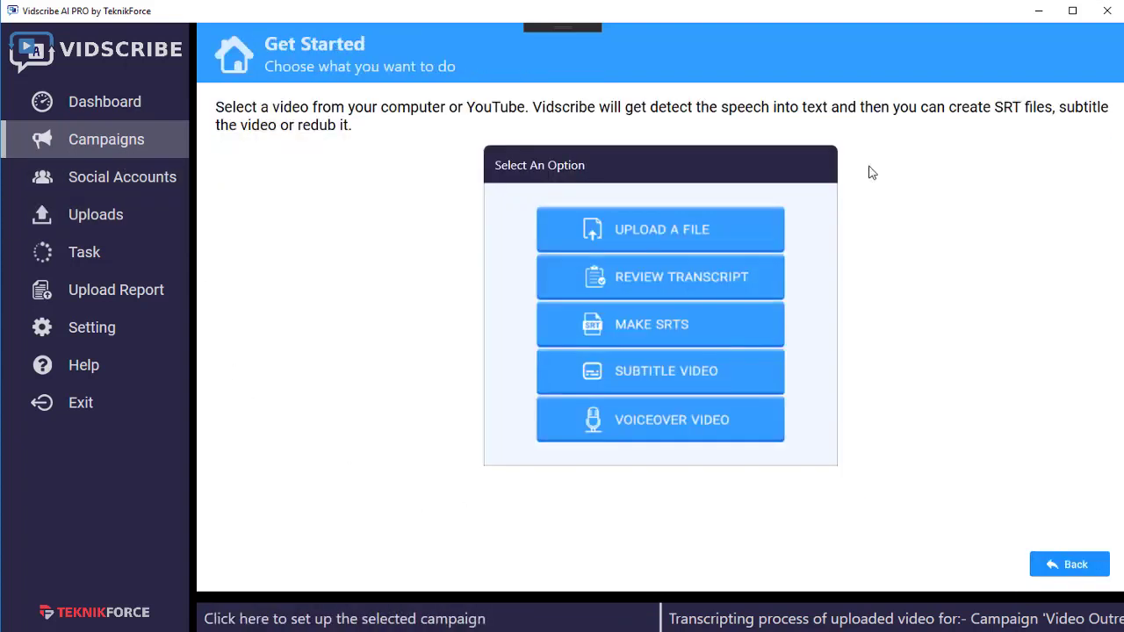
# Open the SRT page and translate the transcript into Hindi.
pyautogui.click(658, 336)
pyautogui.click(494, 156)
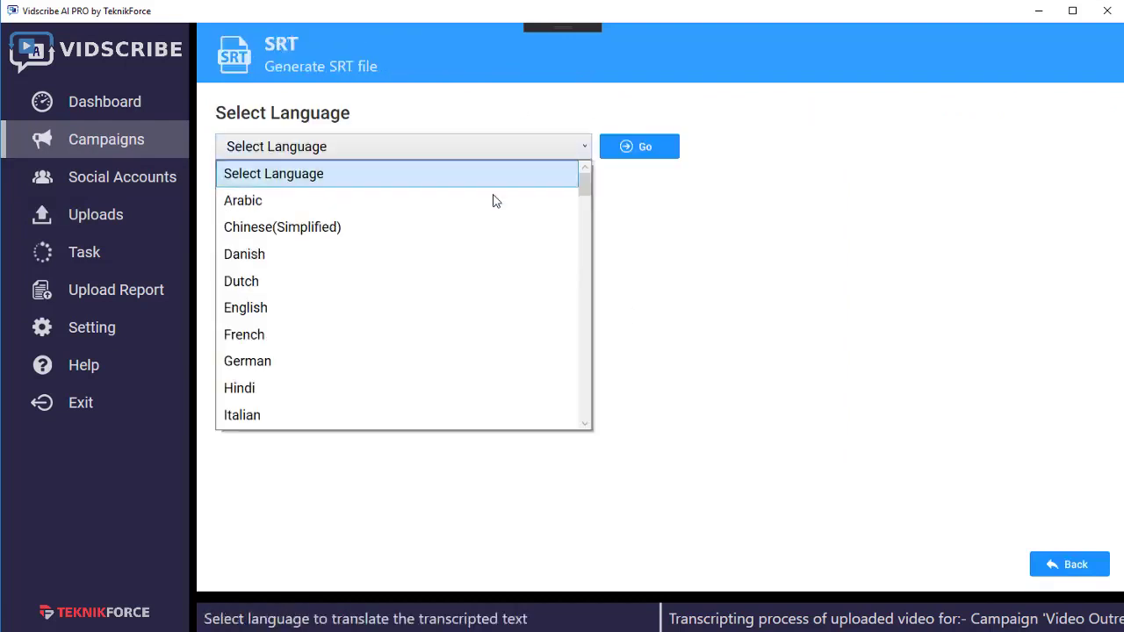
pyautogui.scroll(-5, 487, 281)
pyautogui.scroll(-10, 490, 281)
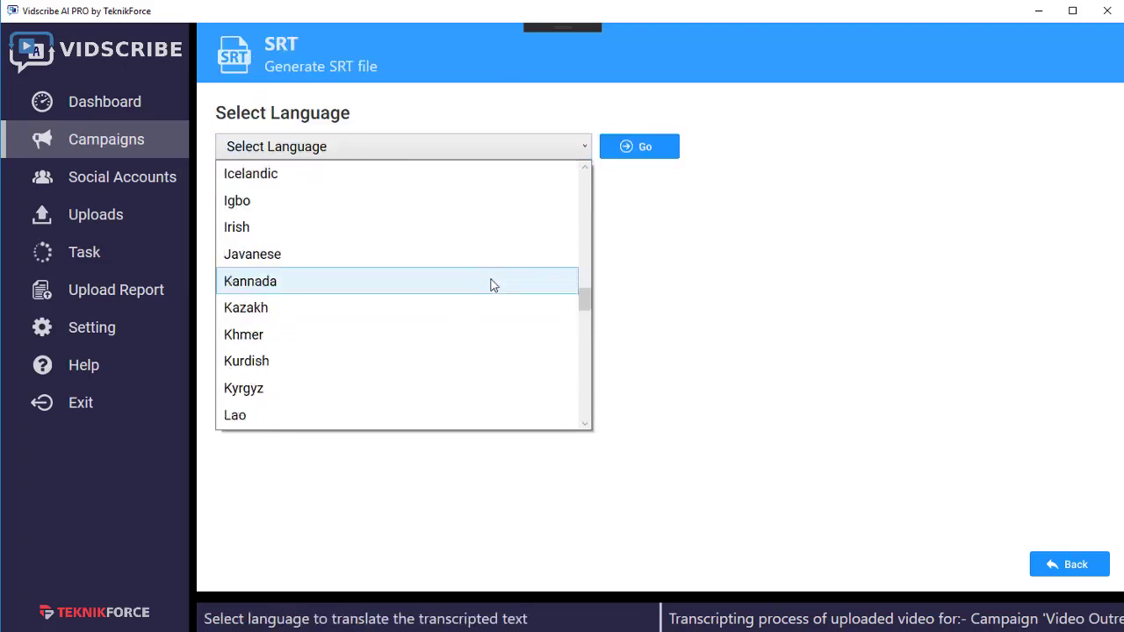
pyautogui.scroll(17, 492, 281)
pyautogui.scroll(-15, 495, 283)
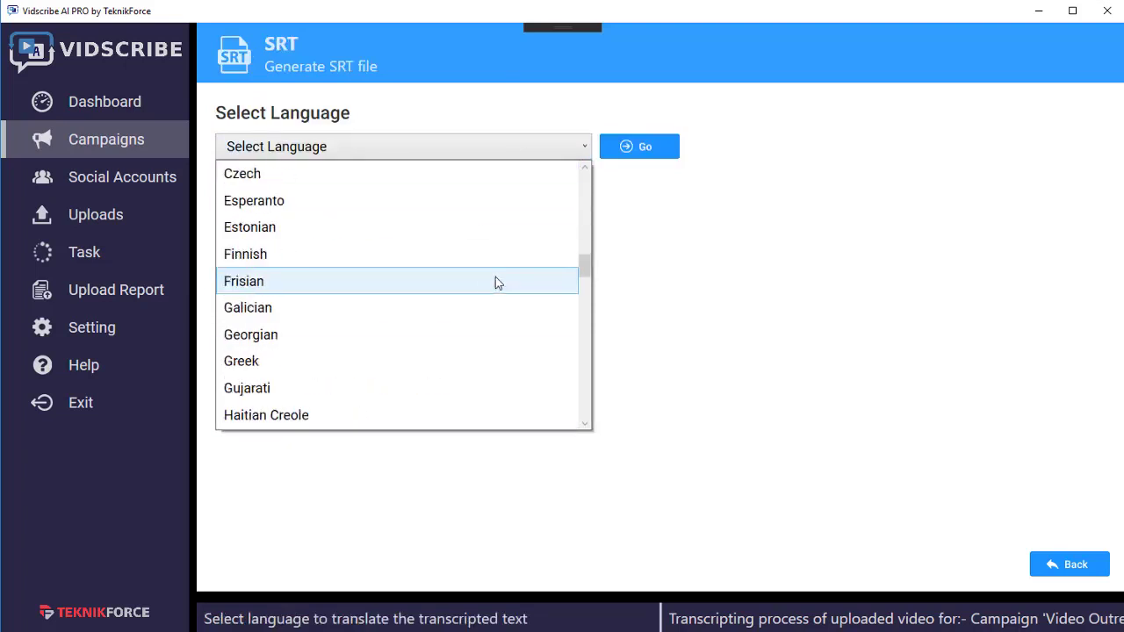
pyautogui.scroll(20, 495, 283)
pyautogui.scroll(-1, 400, 288)
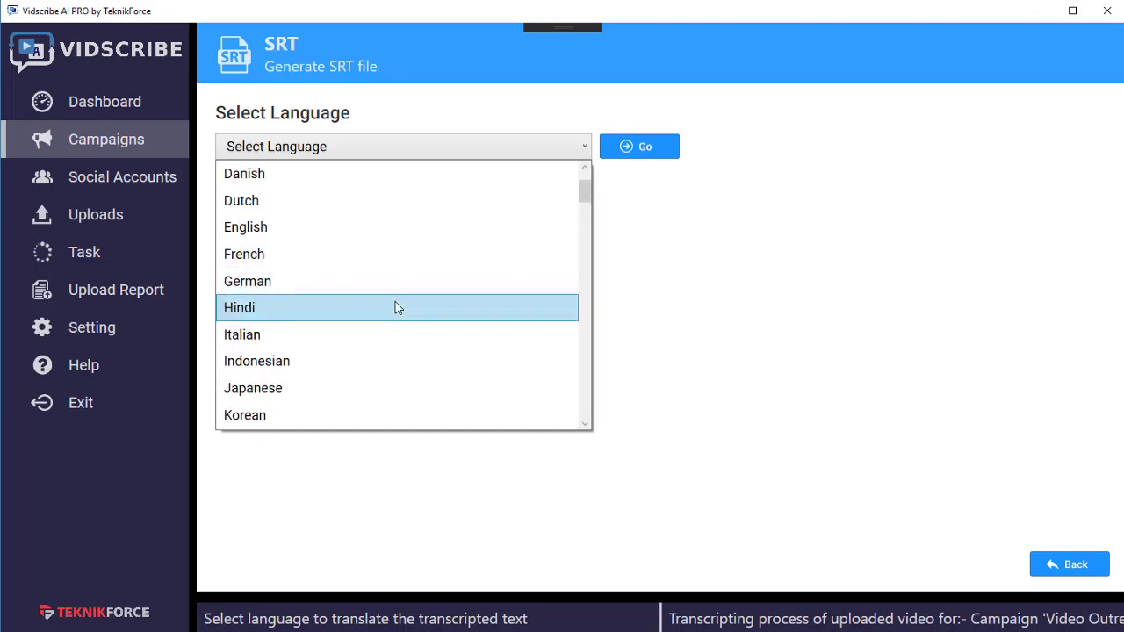
pyautogui.click(395, 307)
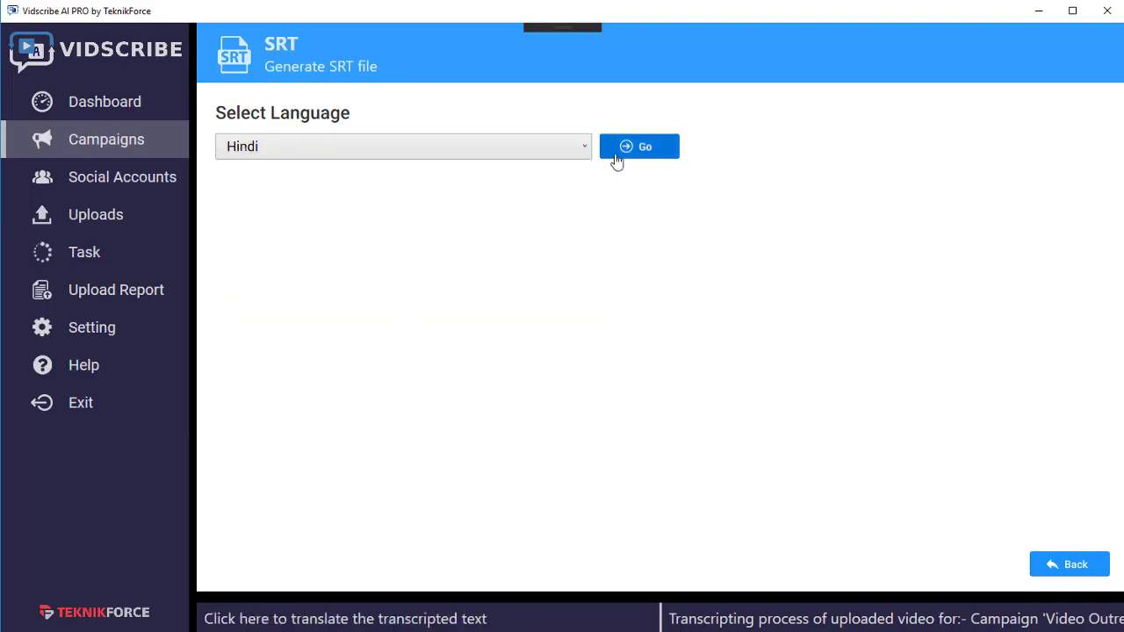
pyautogui.click(618, 161)
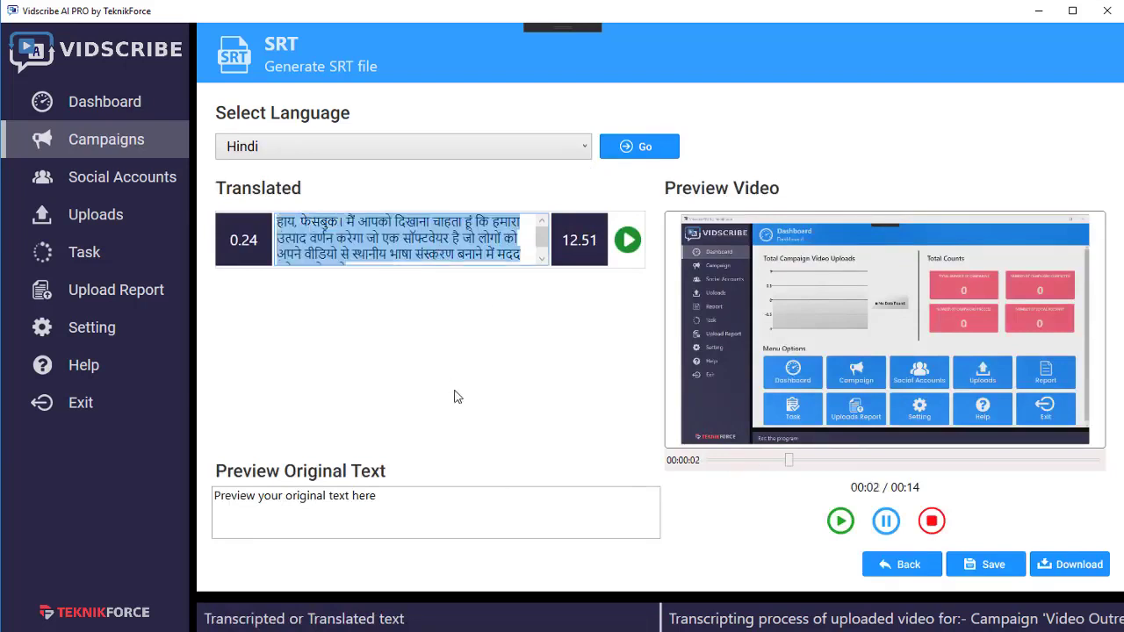
# Save the Hindi subtitles and download 'Video Outreach-Hindi Monday, 09 September 2019.srt'.
pyautogui.click(985, 568)
pyautogui.click(1049, 563)
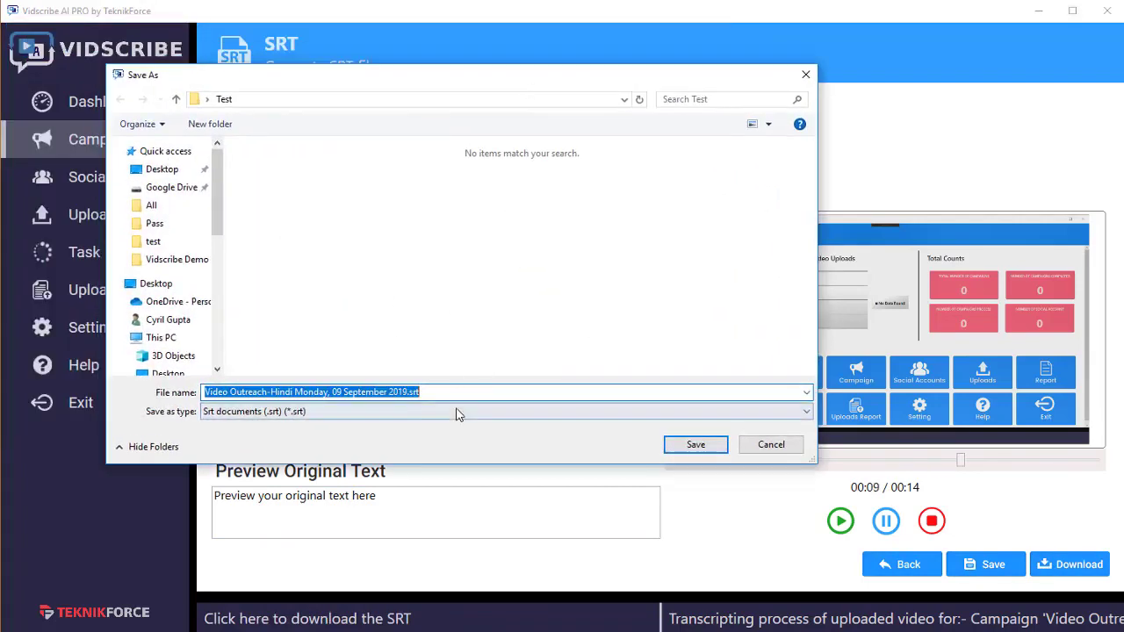
pyautogui.moveTo(431, 45); pyautogui.dragTo(530, 85)
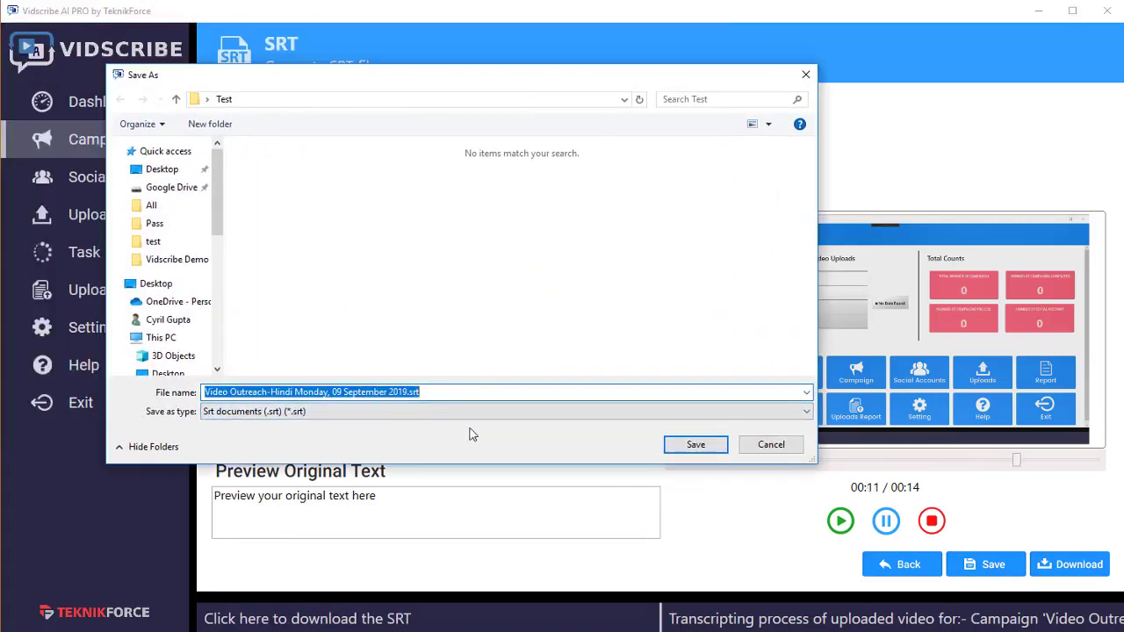
pyautogui.click(771, 444)
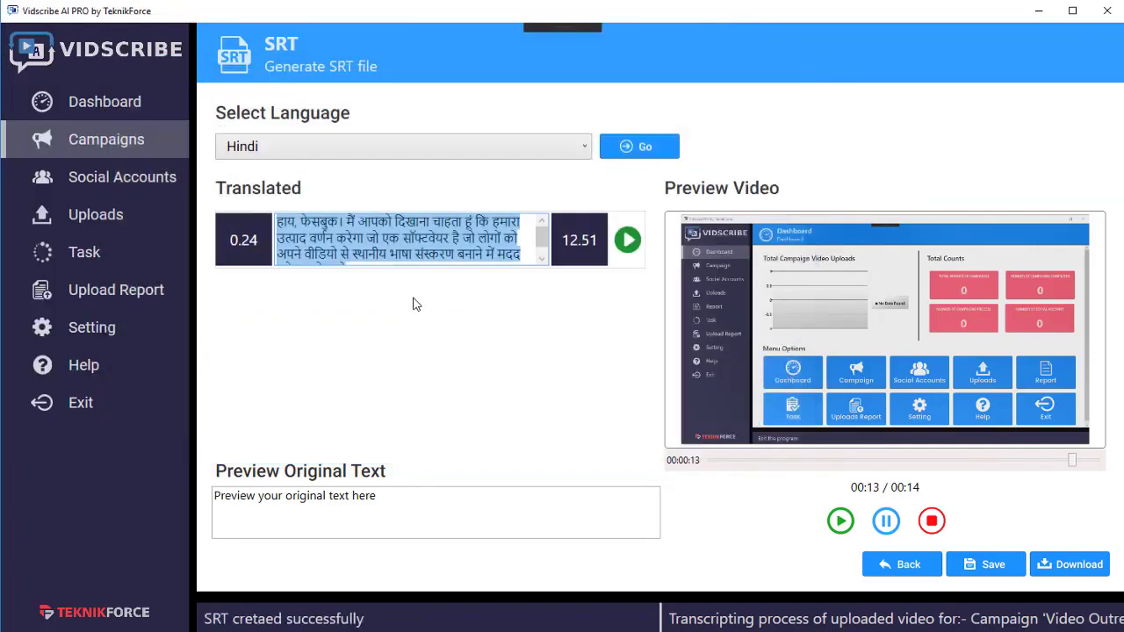
pyautogui.moveTo(351, 238); pyautogui.dragTo(464, 274)
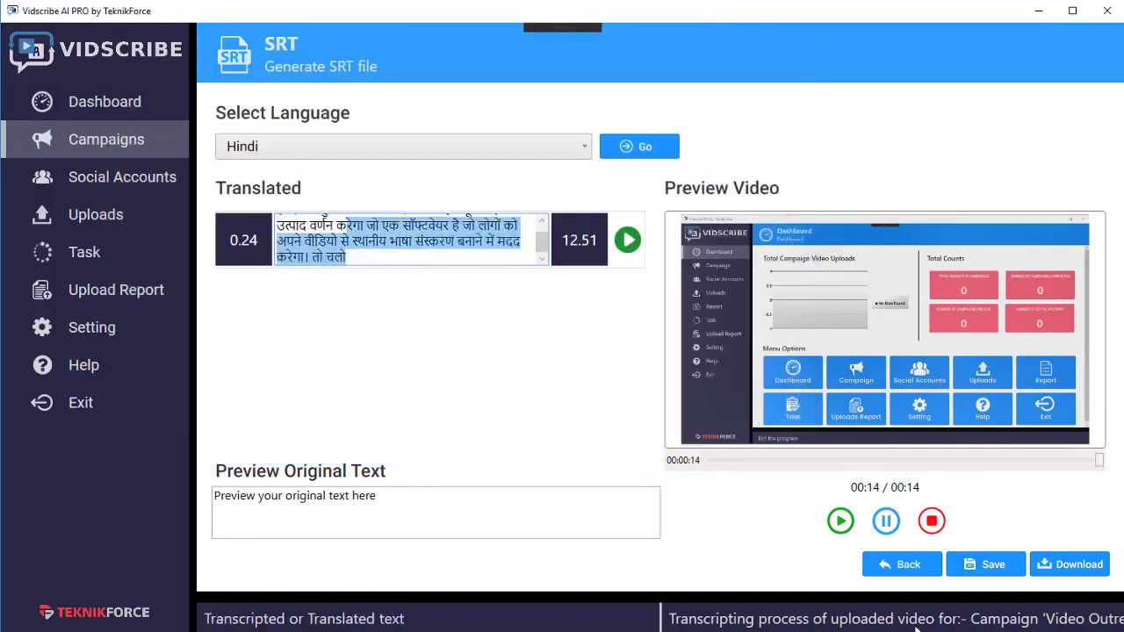
# Open Subtitle Video for the video and translate the transcript into Italian.
pyautogui.click(902, 564)
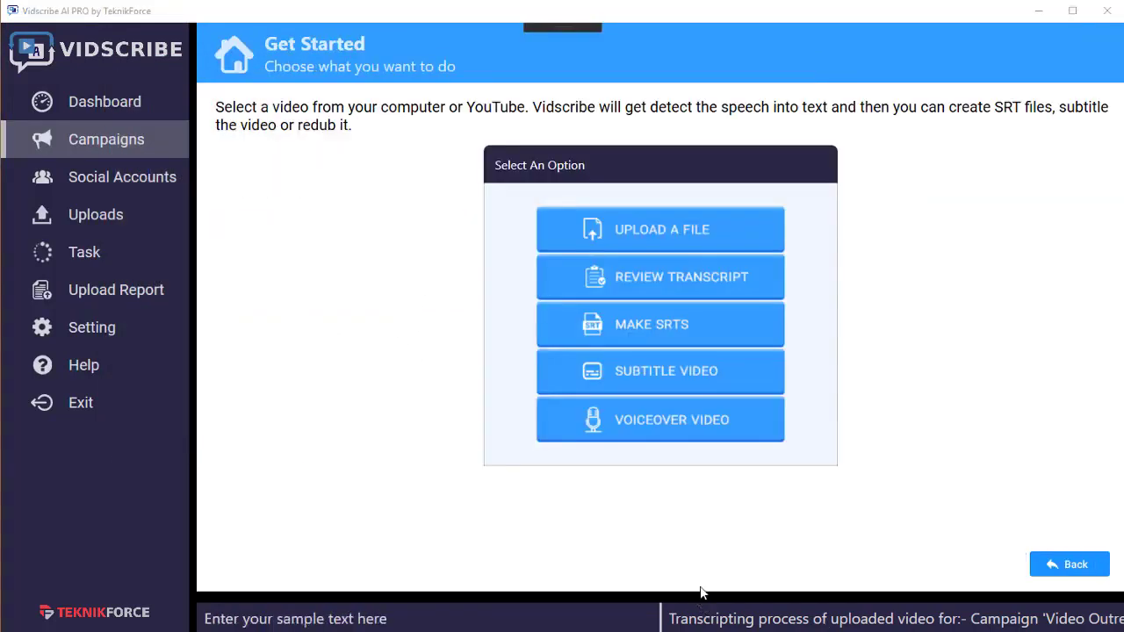
pyautogui.click(654, 383)
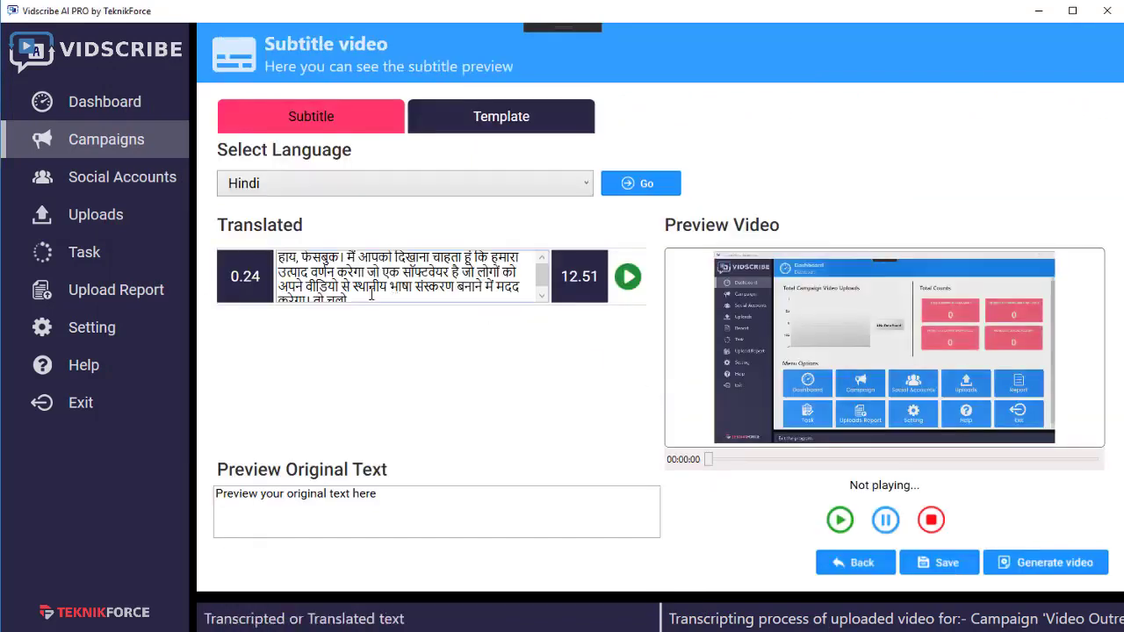
pyautogui.moveTo(317, 274); pyautogui.dragTo(490, 302)
pyautogui.click(418, 292)
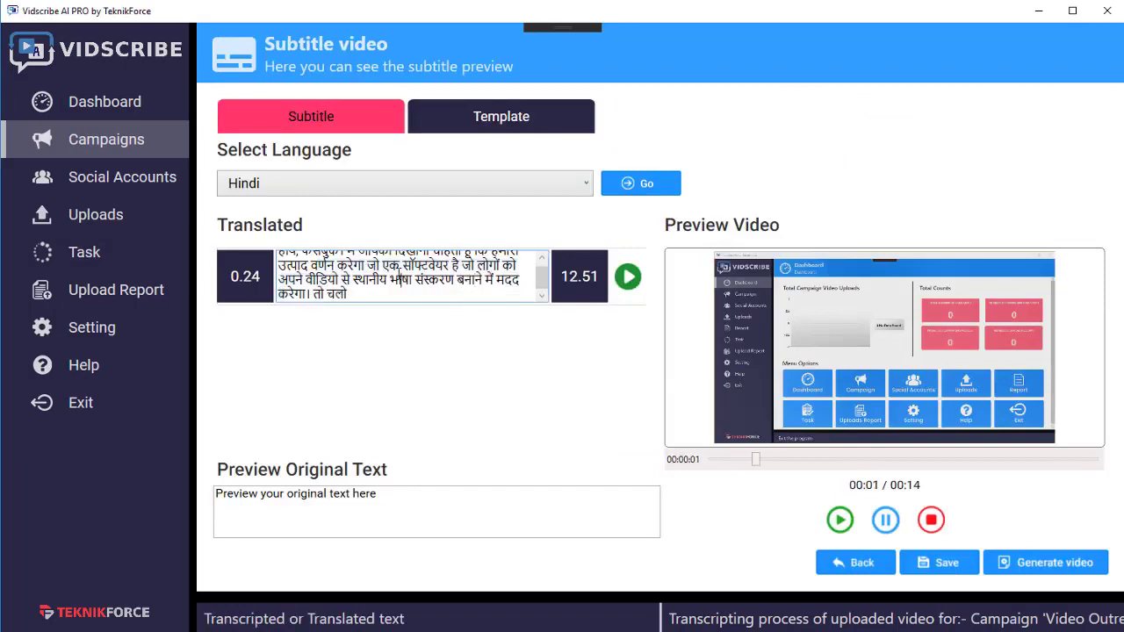
pyautogui.moveTo(417, 292); pyautogui.dragTo(358, 256)
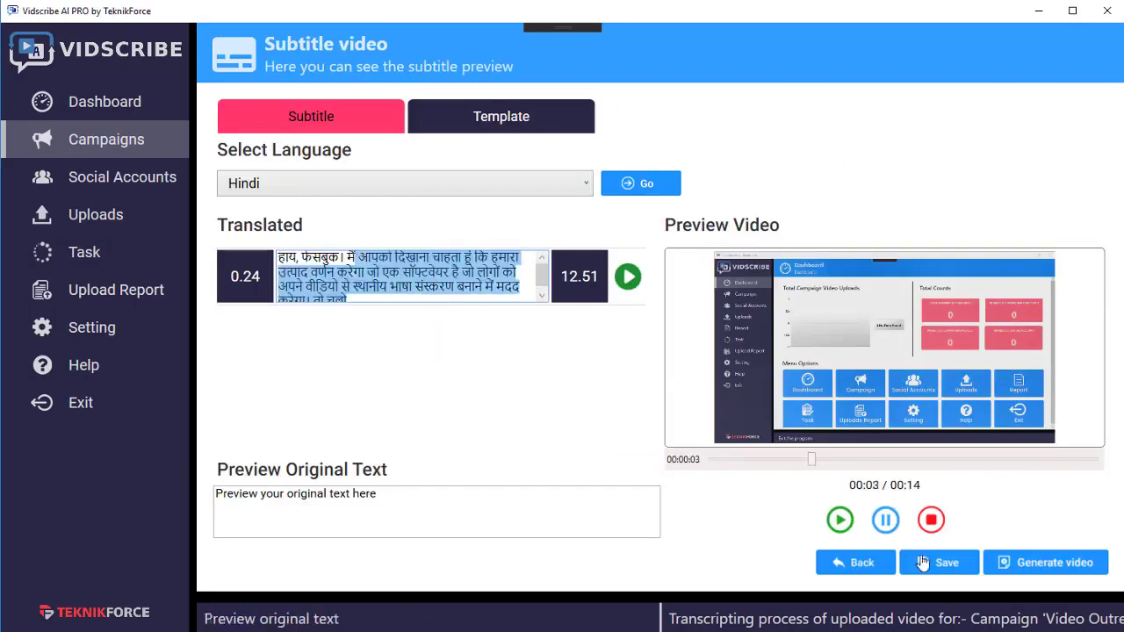
pyautogui.click(501, 274)
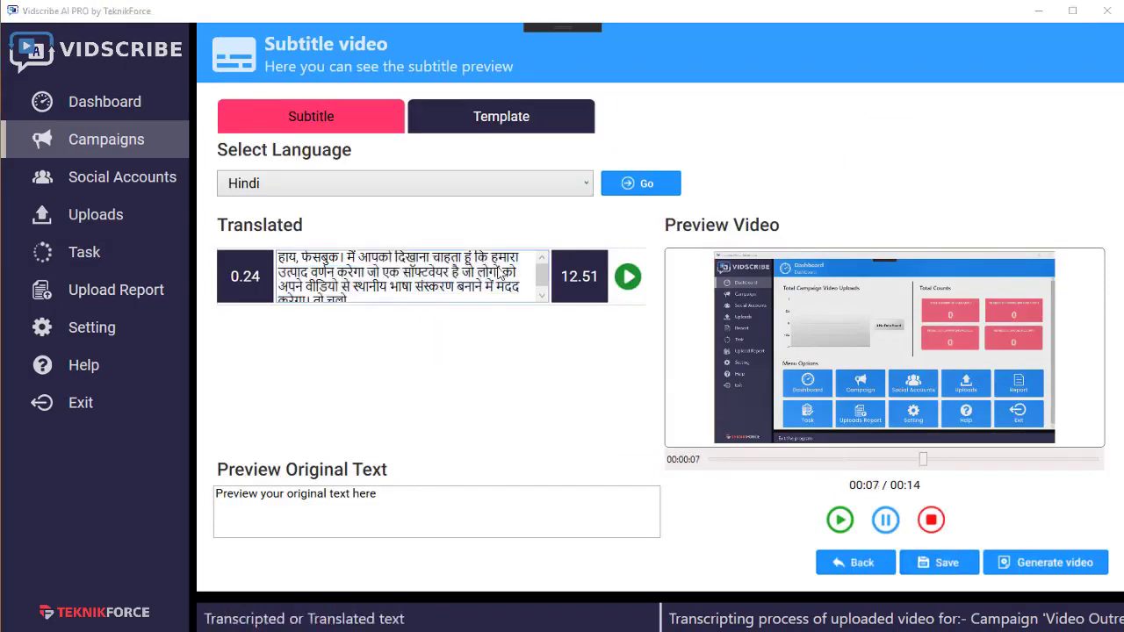
pyautogui.click(517, 188)
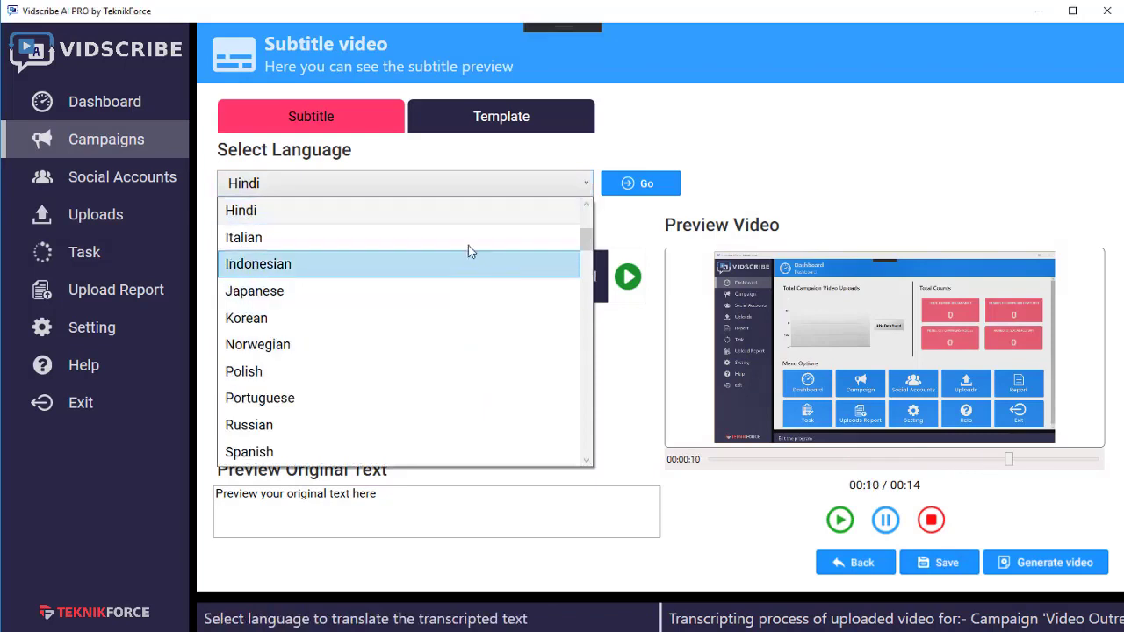
pyautogui.click(468, 251)
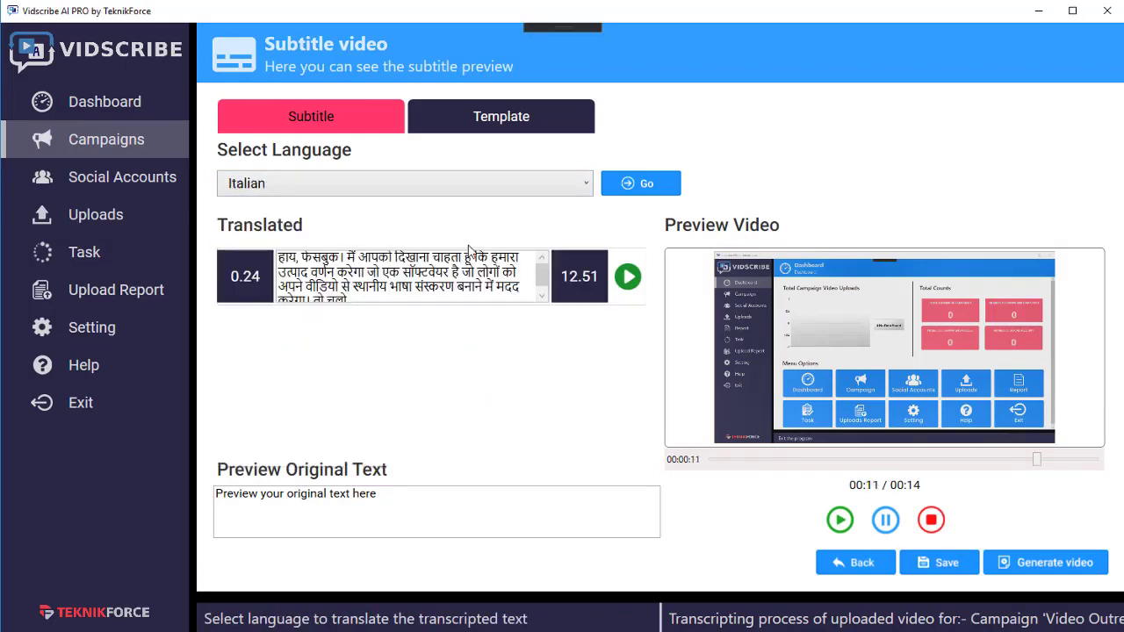
pyautogui.click(615, 191)
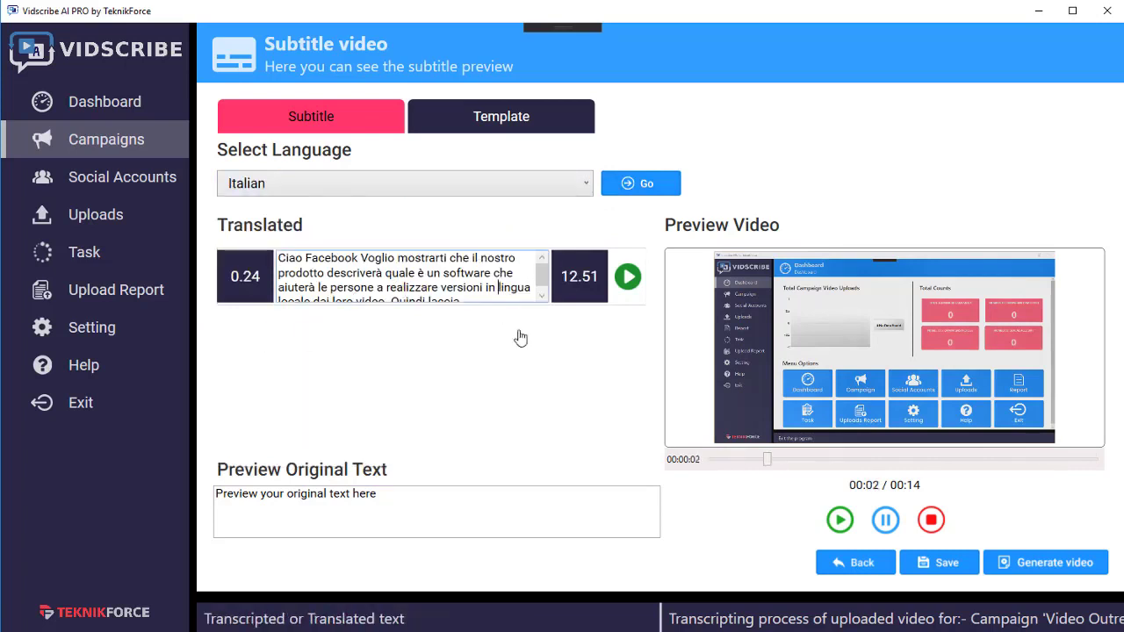
# Switch the translation language back to Hindi and re-translate.
pyautogui.moveTo(498, 287); pyautogui.dragTo(498, 313)
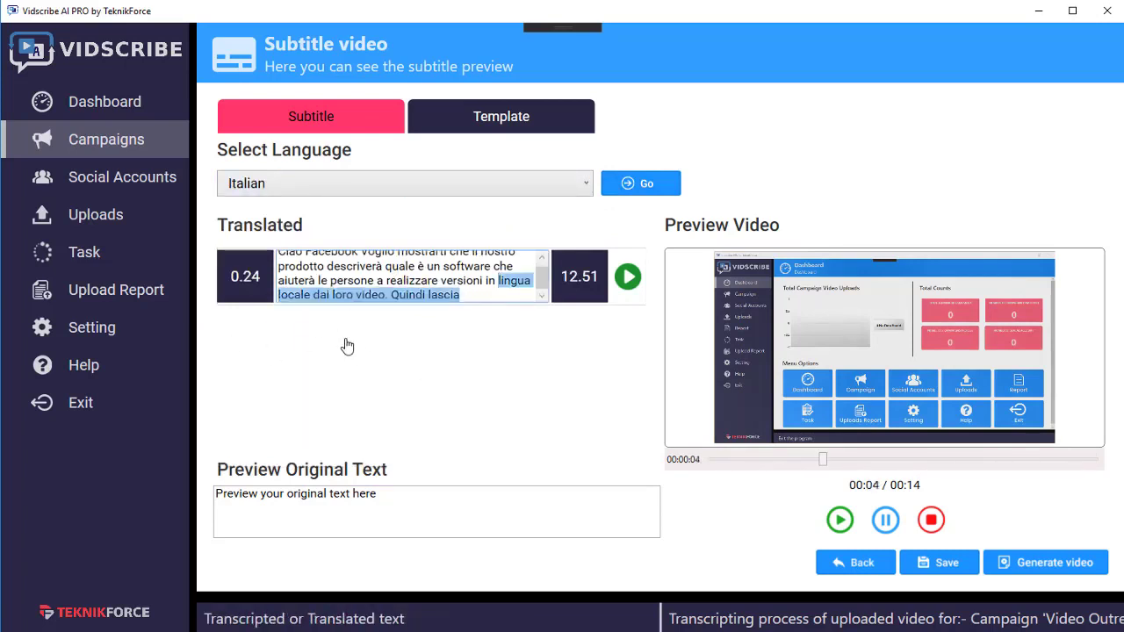
pyautogui.click(465, 189)
pyautogui.click(465, 188)
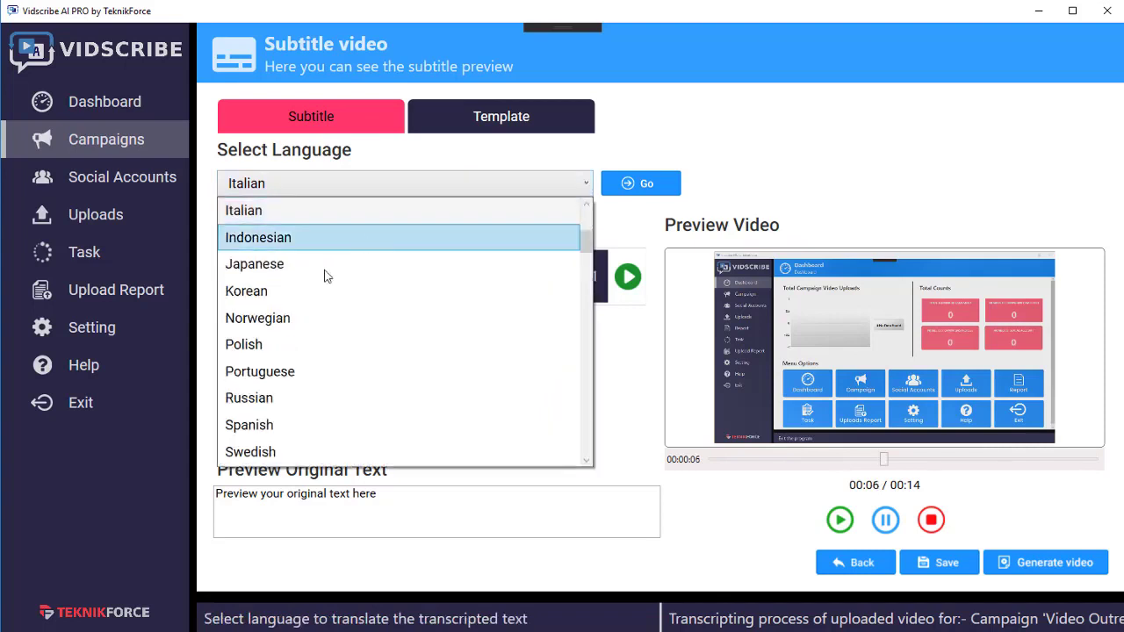
pyautogui.scroll(1, 326, 290)
pyautogui.click(318, 268)
pyautogui.click(627, 185)
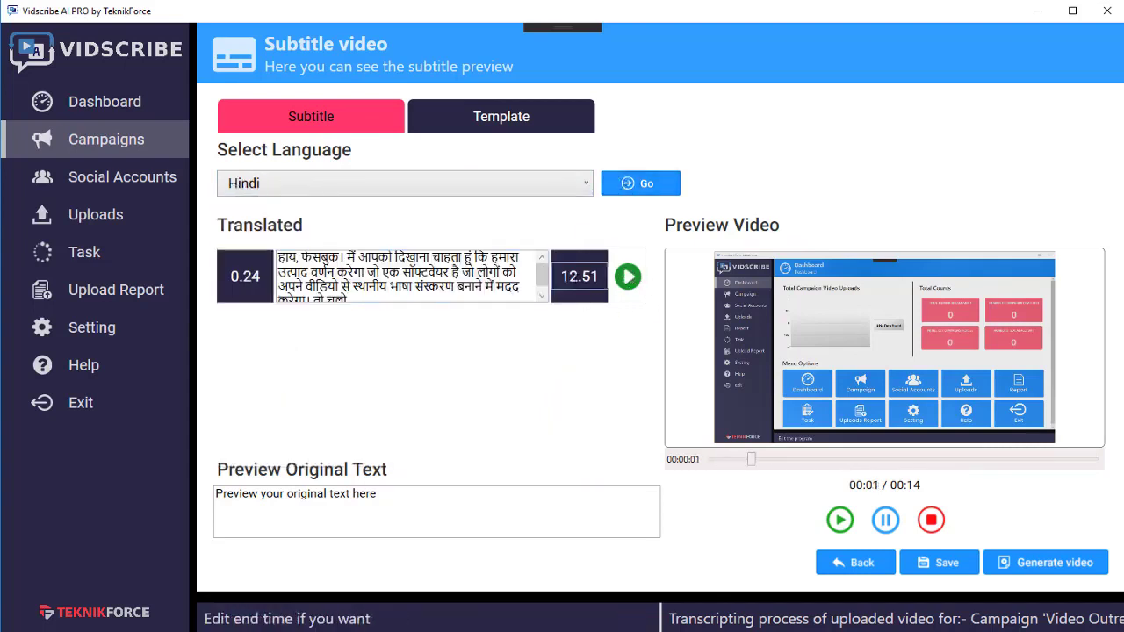
# Play the Hindi subtitle row, compare it with the English original, then open Template.
pyautogui.click(627, 277)
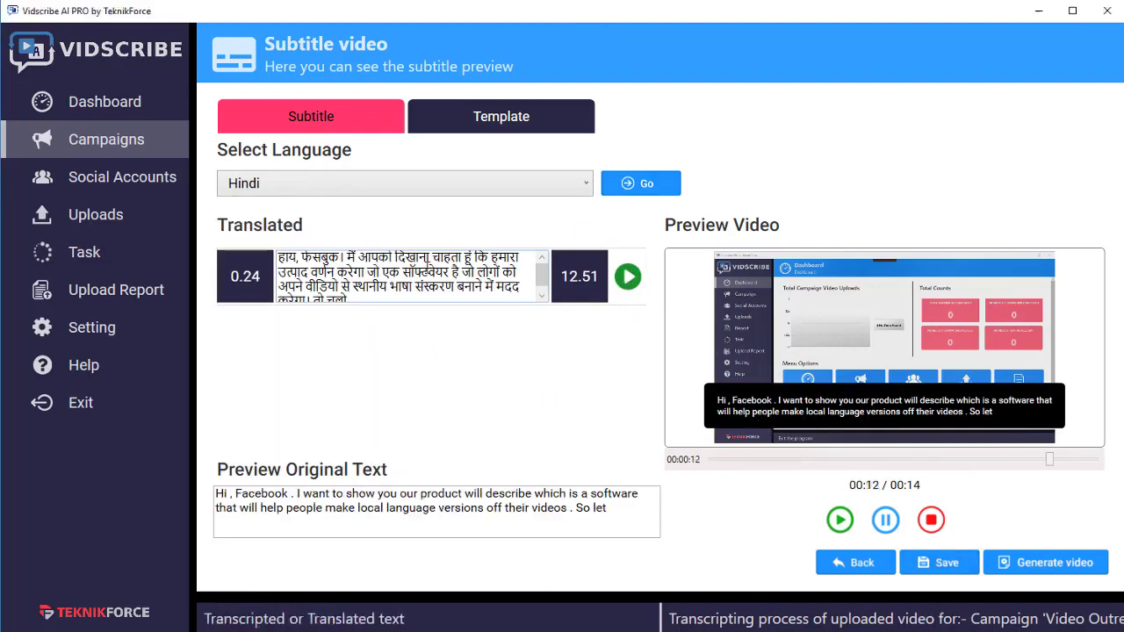
pyautogui.doubleClick(402, 271)
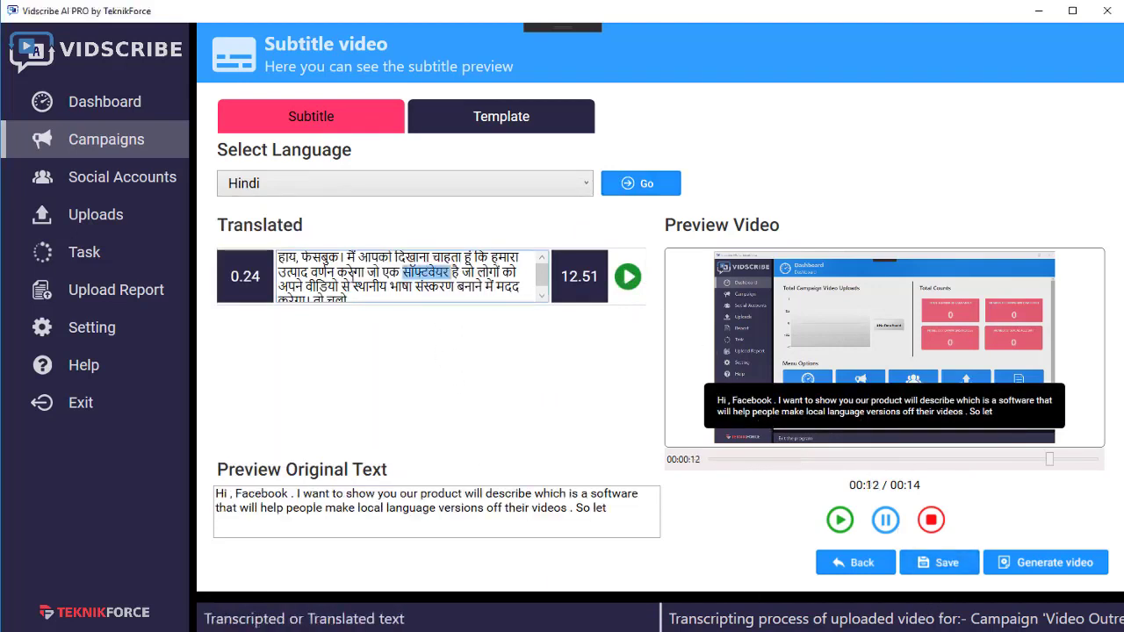
pyautogui.moveTo(347, 493); pyautogui.dragTo(359, 508)
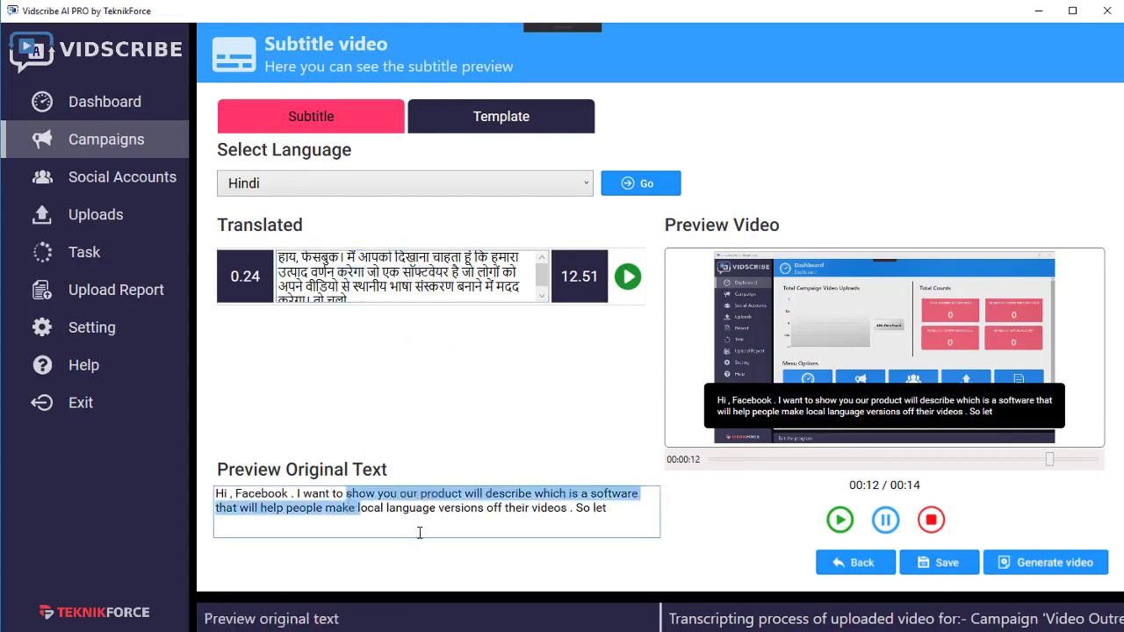
pyautogui.click(486, 116)
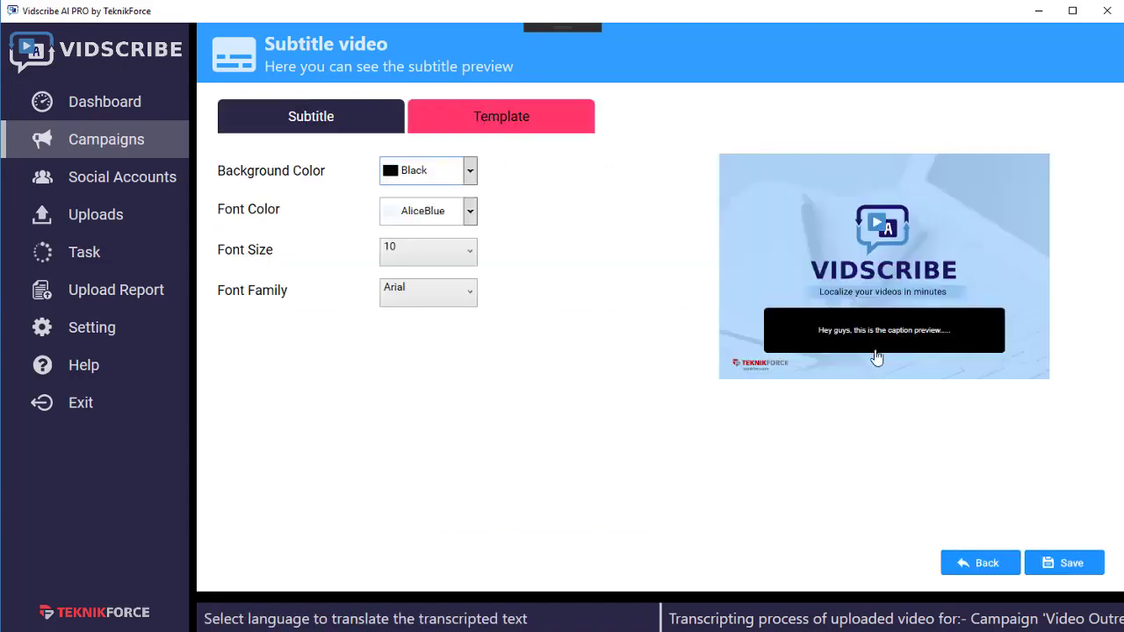
# Set the caption font size to 22 and font family to Comic Sans MS.
pyautogui.click(453, 253)
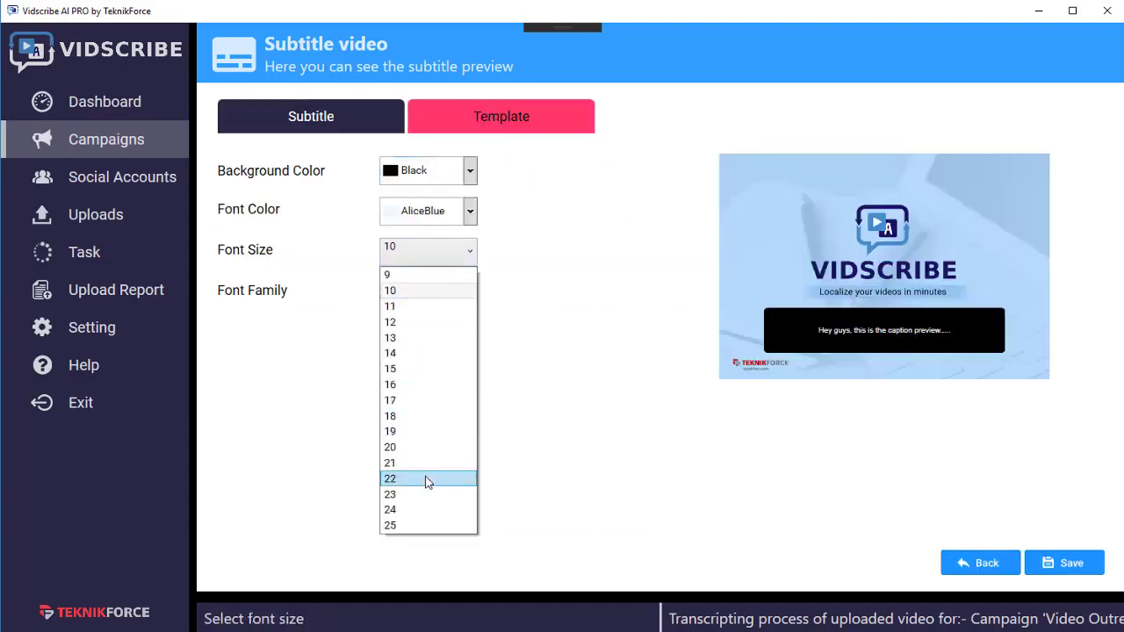
pyautogui.click(427, 480)
pyautogui.click(423, 297)
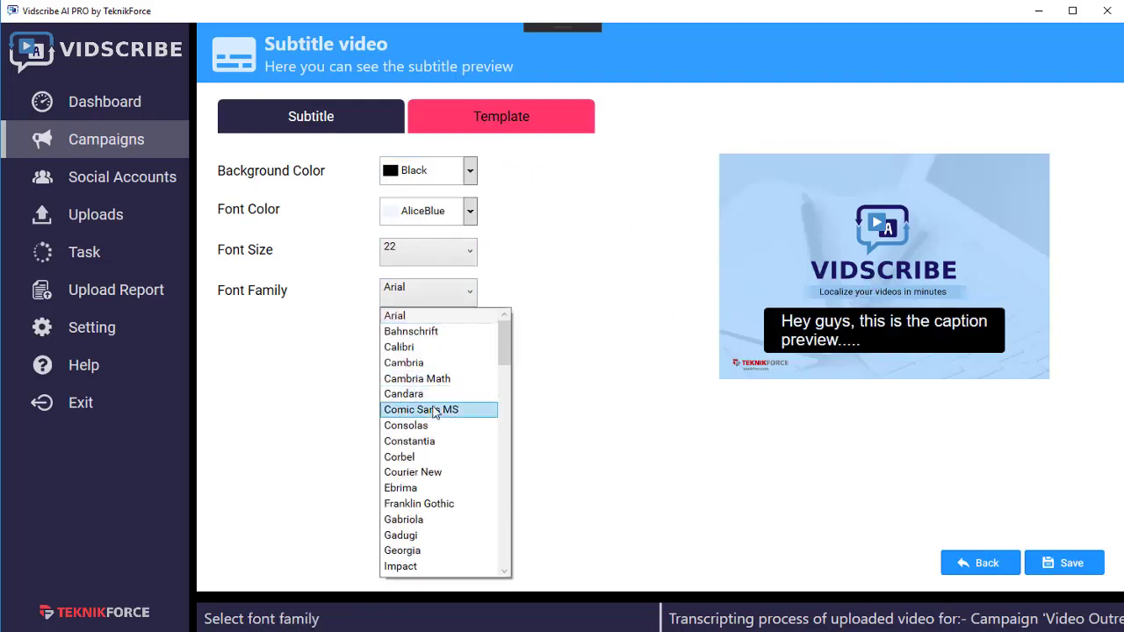
pyautogui.click(430, 409)
# Make the caption background DarkBlue, save the template, and restart Video Outreach.
pyautogui.click(470, 170)
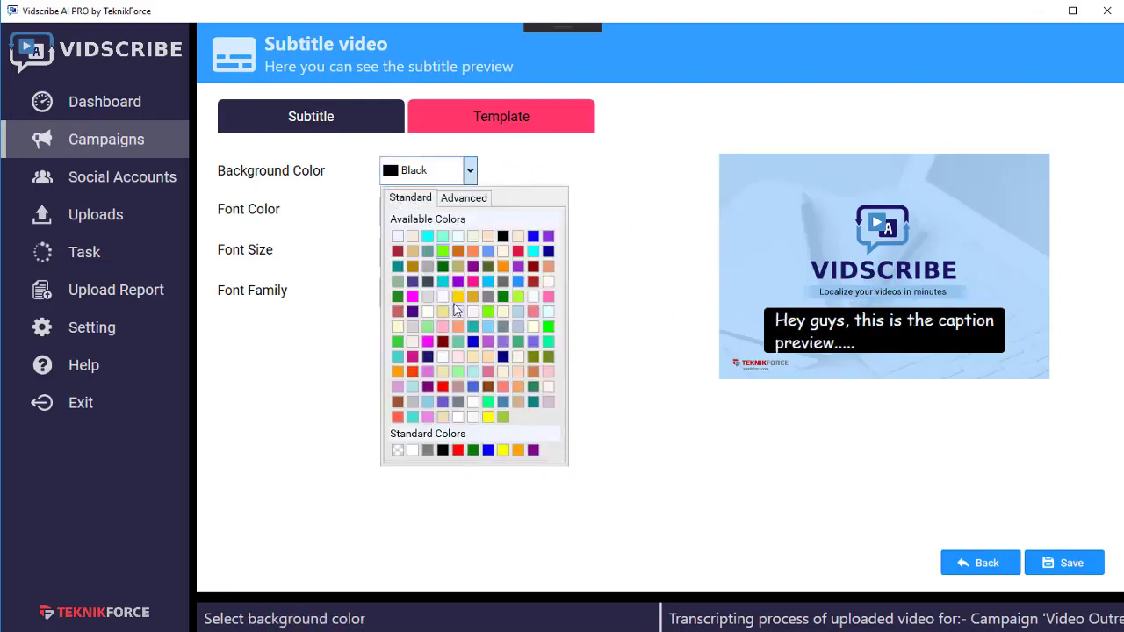
pyautogui.click(443, 288)
pyautogui.click(453, 181)
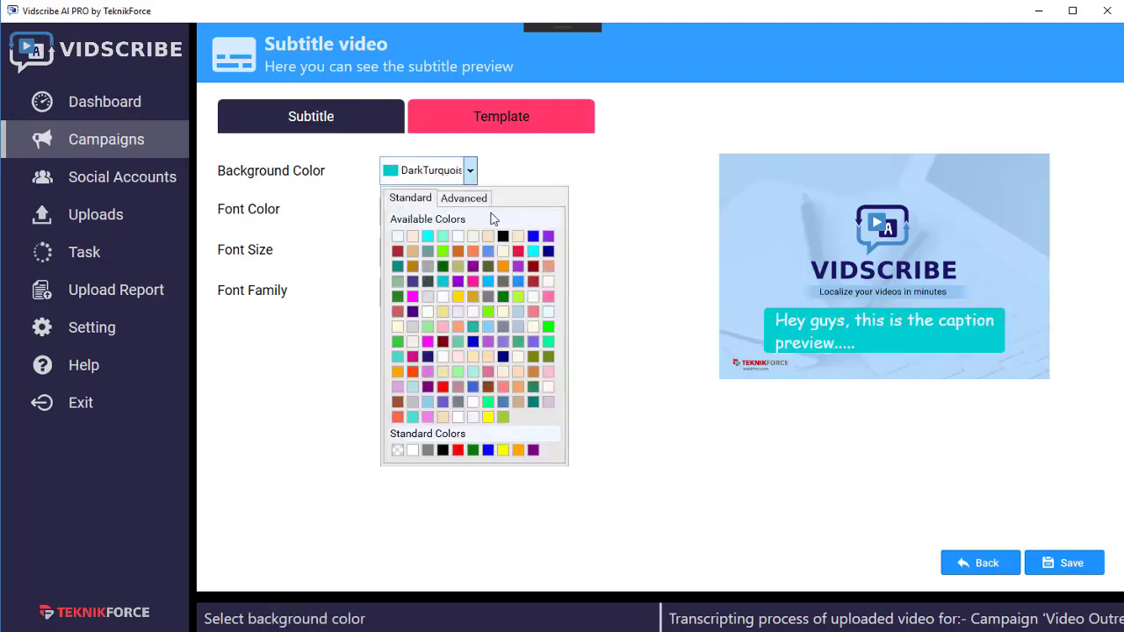
pyautogui.click(497, 238)
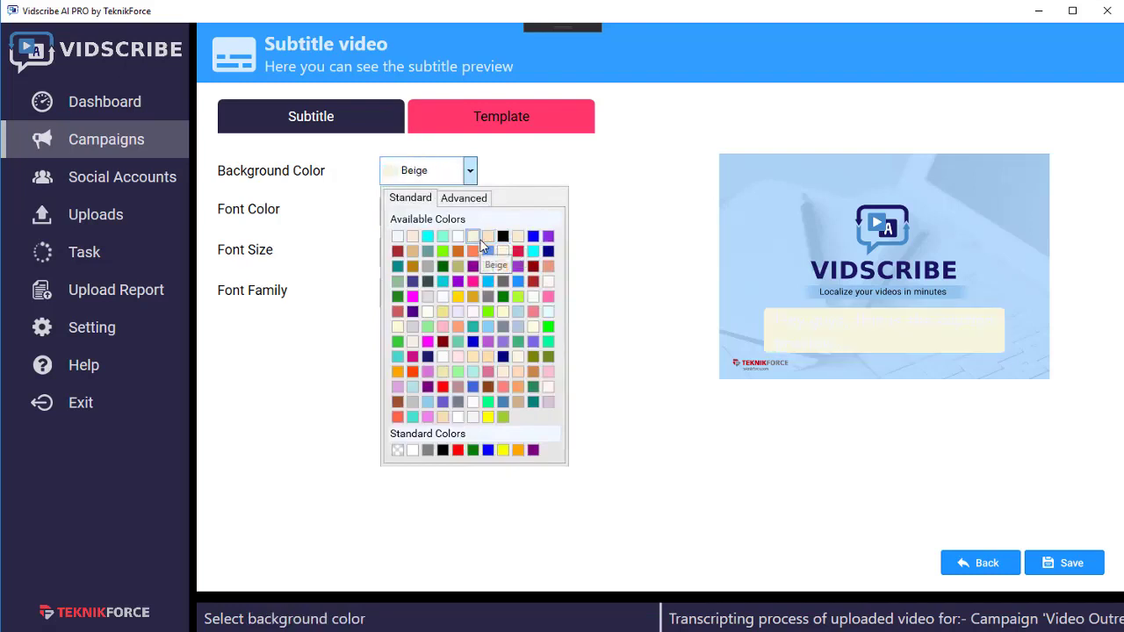
pyautogui.click(473, 178)
pyautogui.click(553, 260)
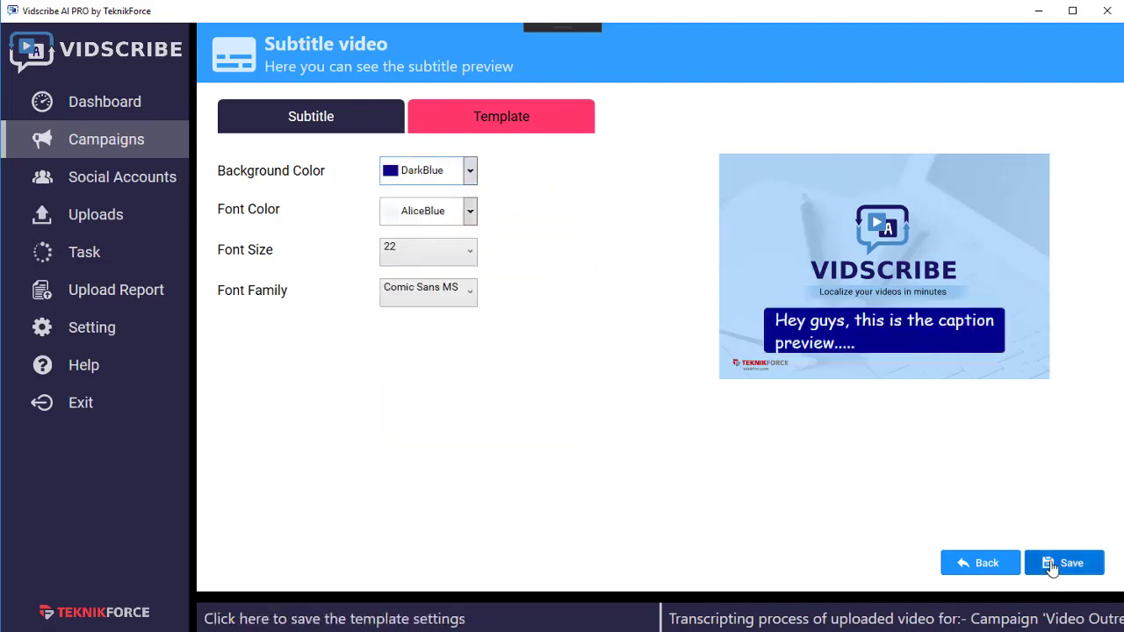
pyautogui.click(1048, 563)
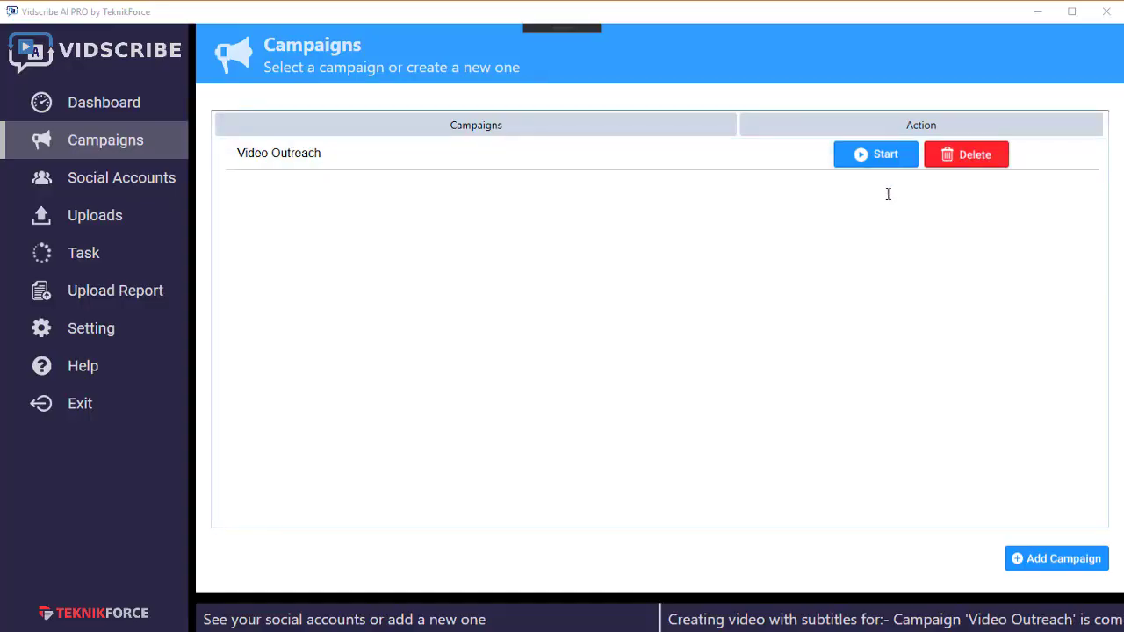
pyautogui.click(876, 163)
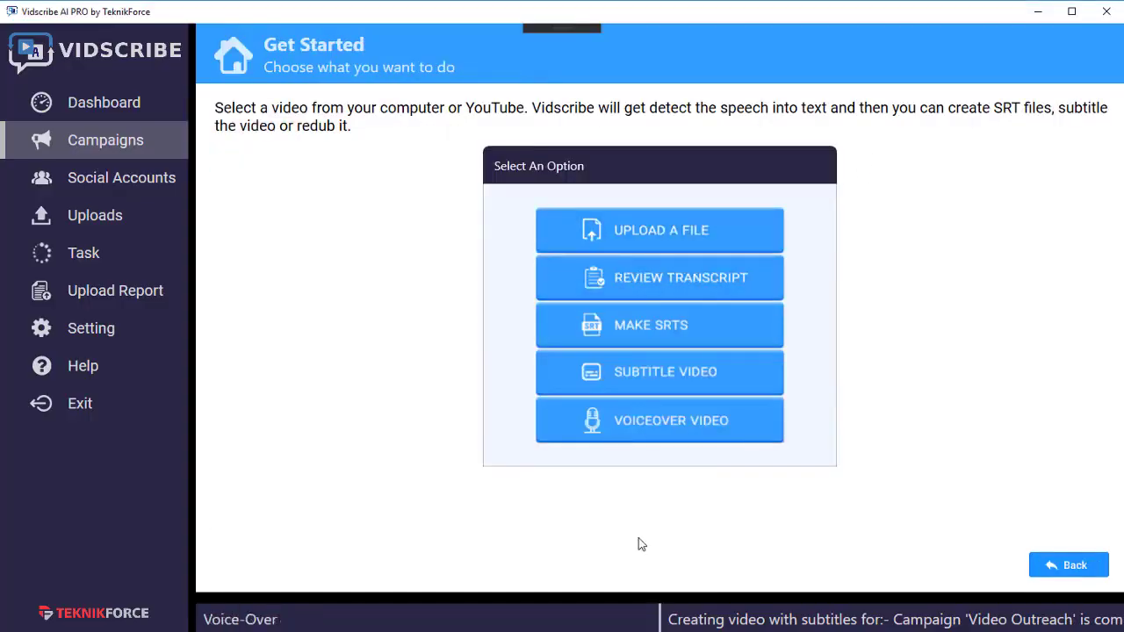